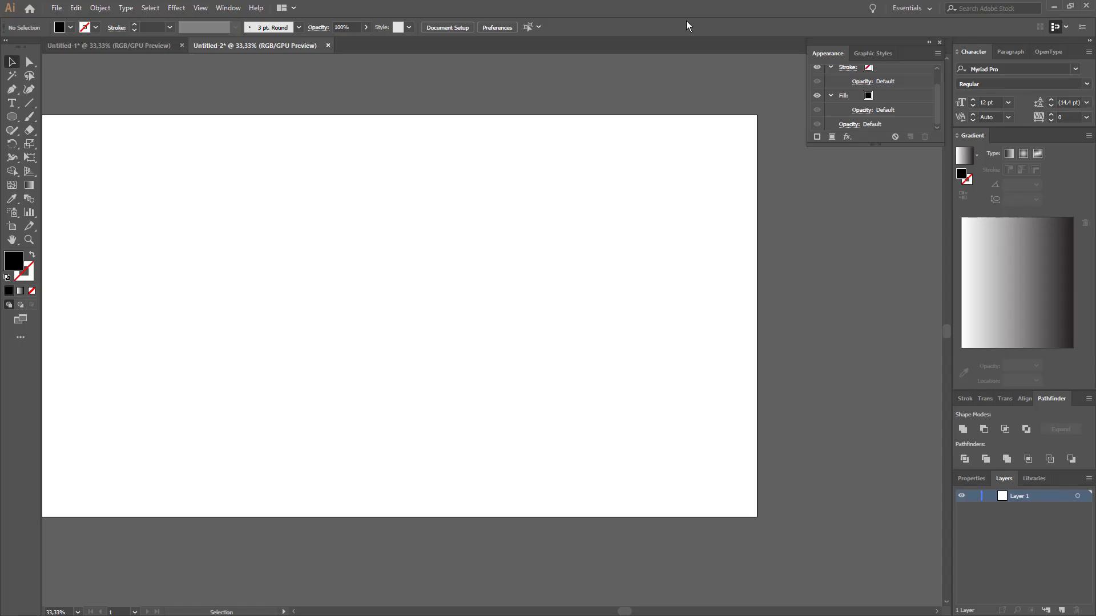
{"action": "left_click", "coordinate": [122, 51]}
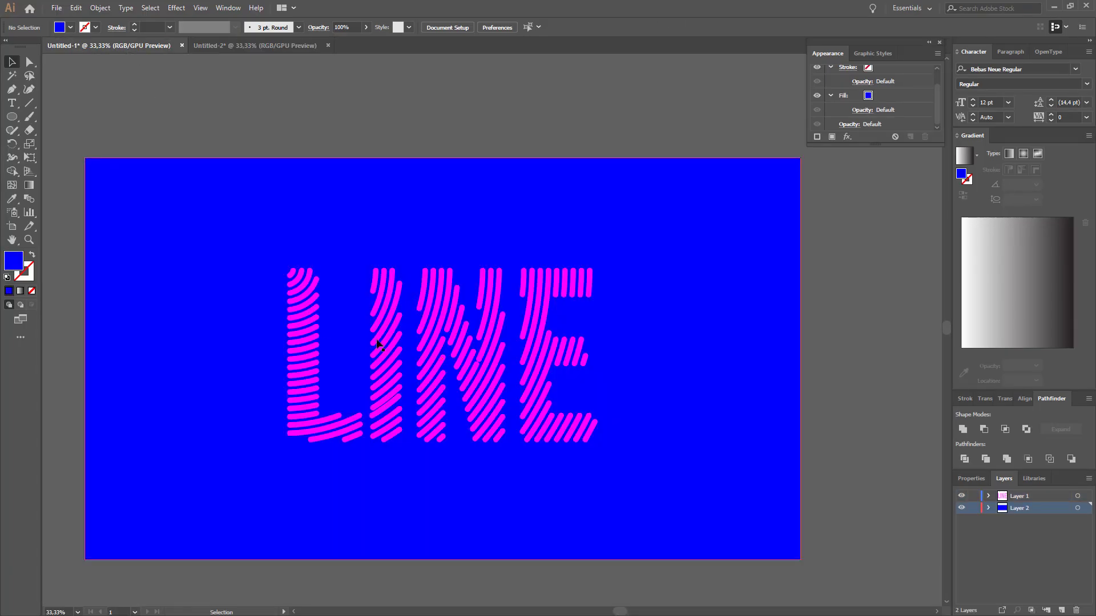
{"action": "left_click", "coordinate": [266, 45]}
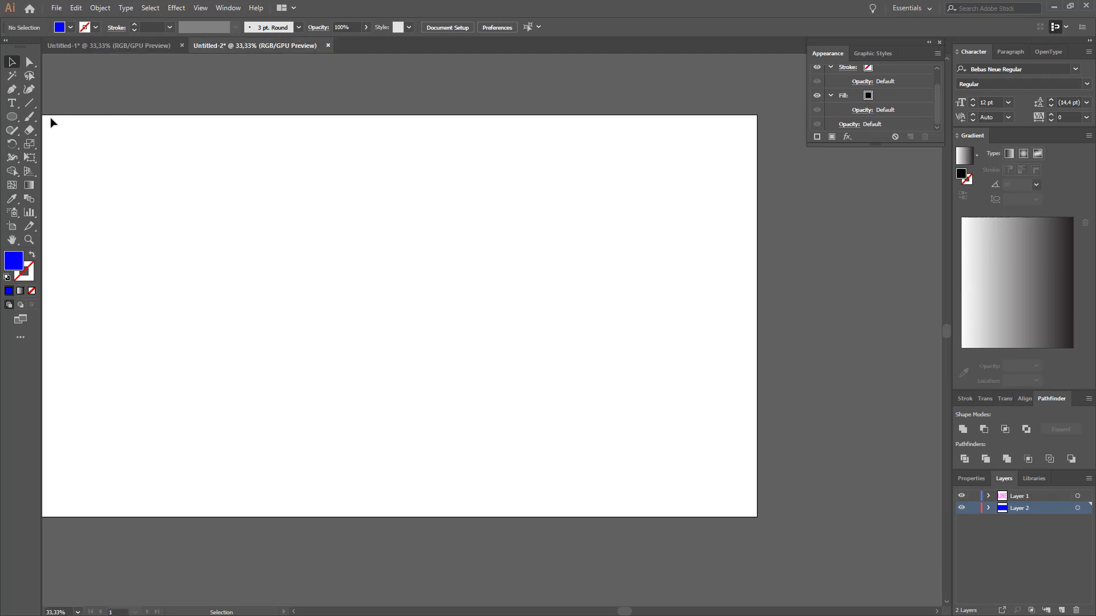
Draw a 20 by 20 px circle on the blank artboard and swap its fill and stroke to leave a black outline
{"action": "left_click", "coordinate": [12, 118]}
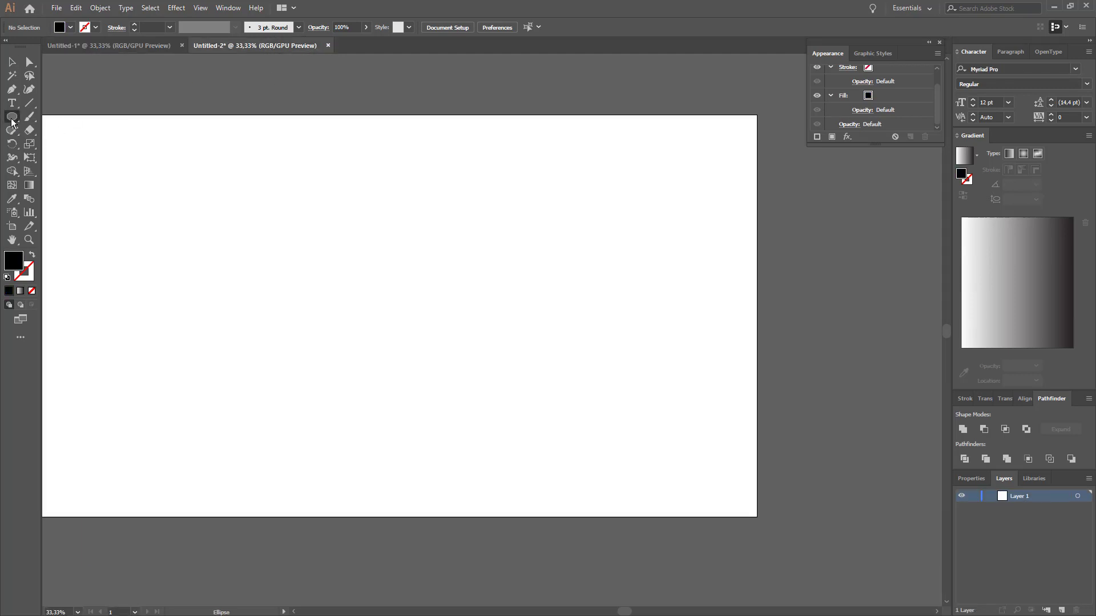
{"action": "left_click_drag", "start_coordinate": [11, 121], "coordinate": [73, 146]}
{"action": "left_click", "coordinate": [350, 293]}
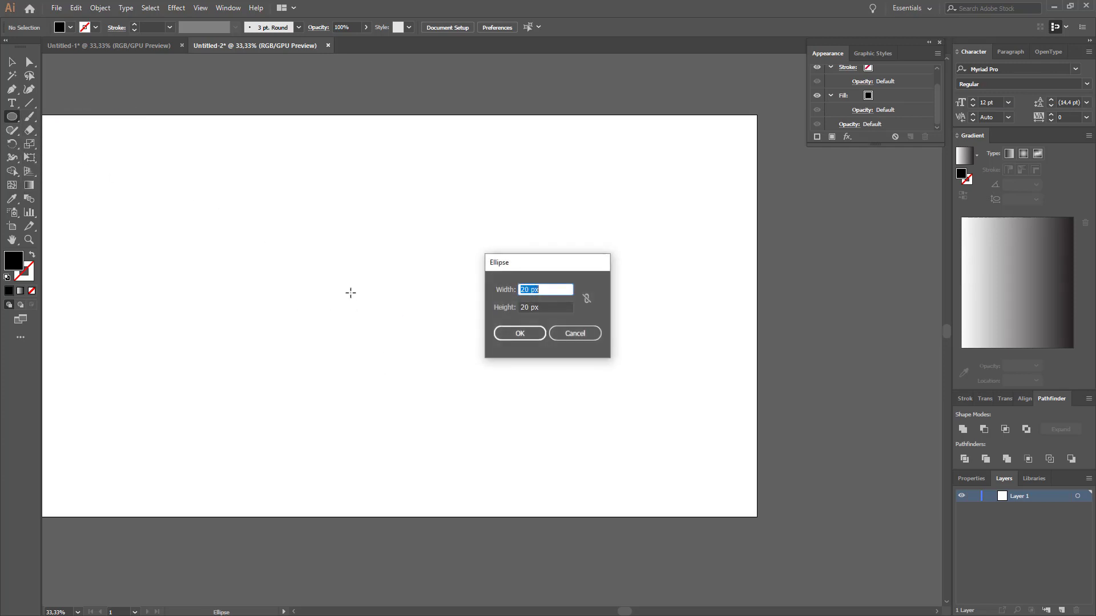
{"action": "left_click", "coordinate": [520, 334]}
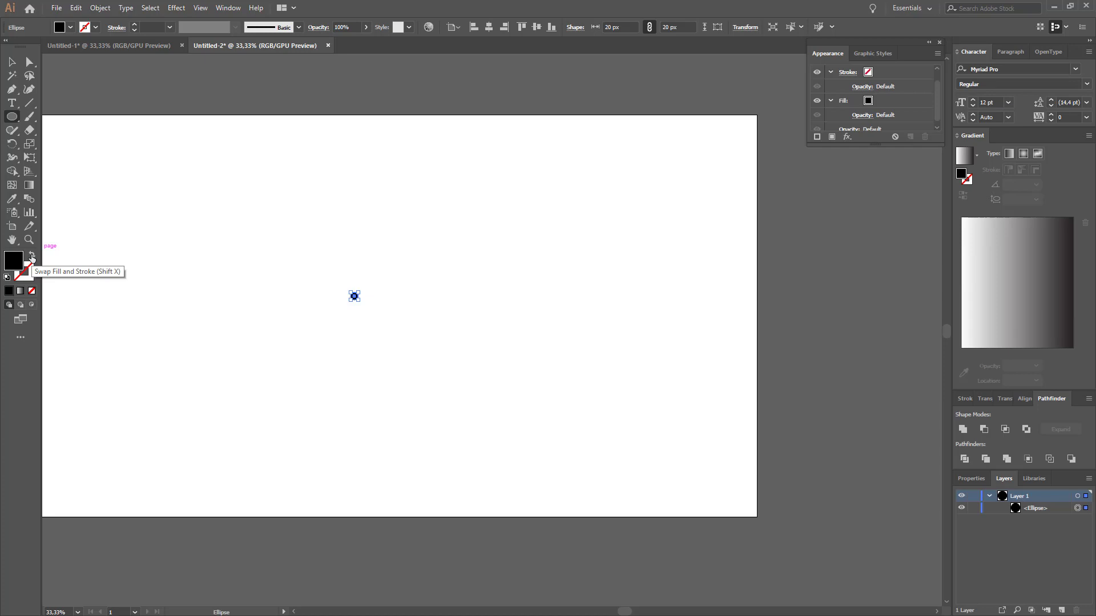
{"action": "left_click", "coordinate": [32, 256]}
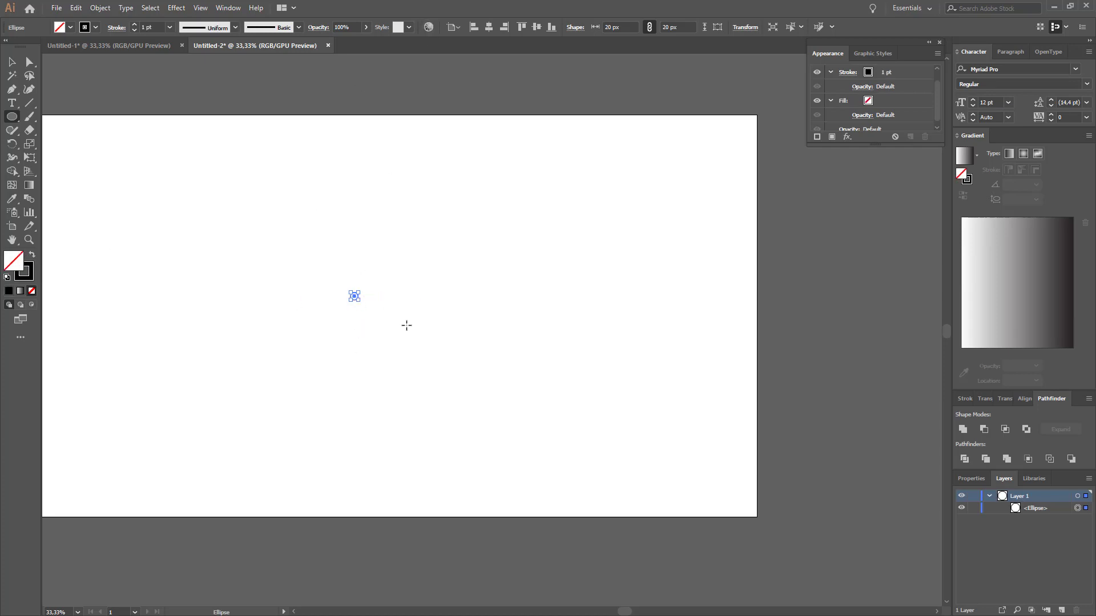
Centre the small circle horizontally and vertically on the artboard and set its stroke to 3 pt
{"action": "left_click_drag", "start_coordinate": [368, 332], "coordinate": [442, 348]}
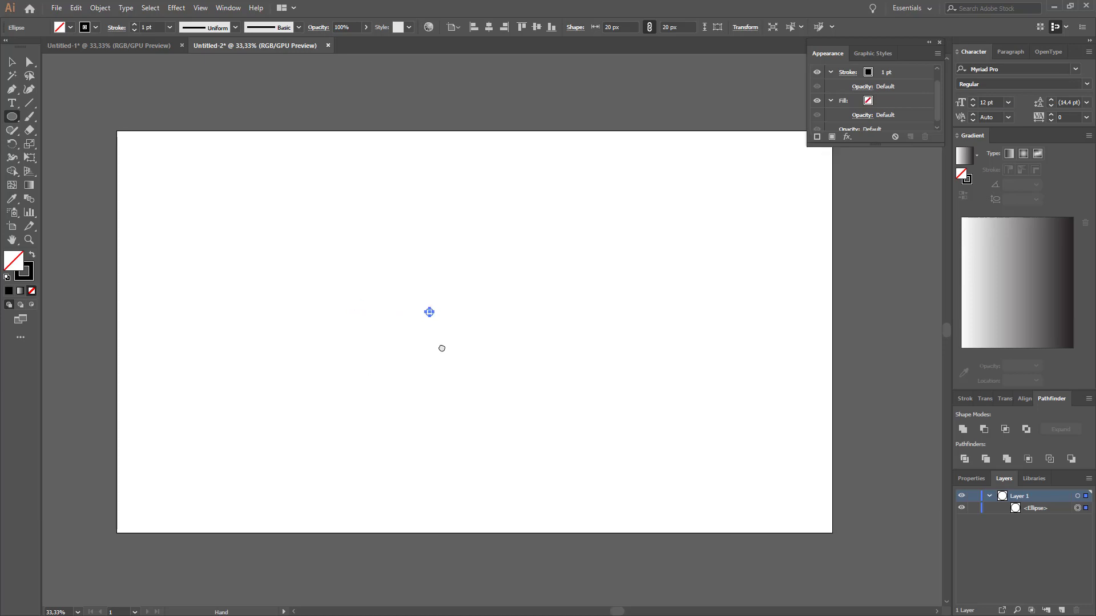
{"action": "left_click", "coordinate": [484, 30]}
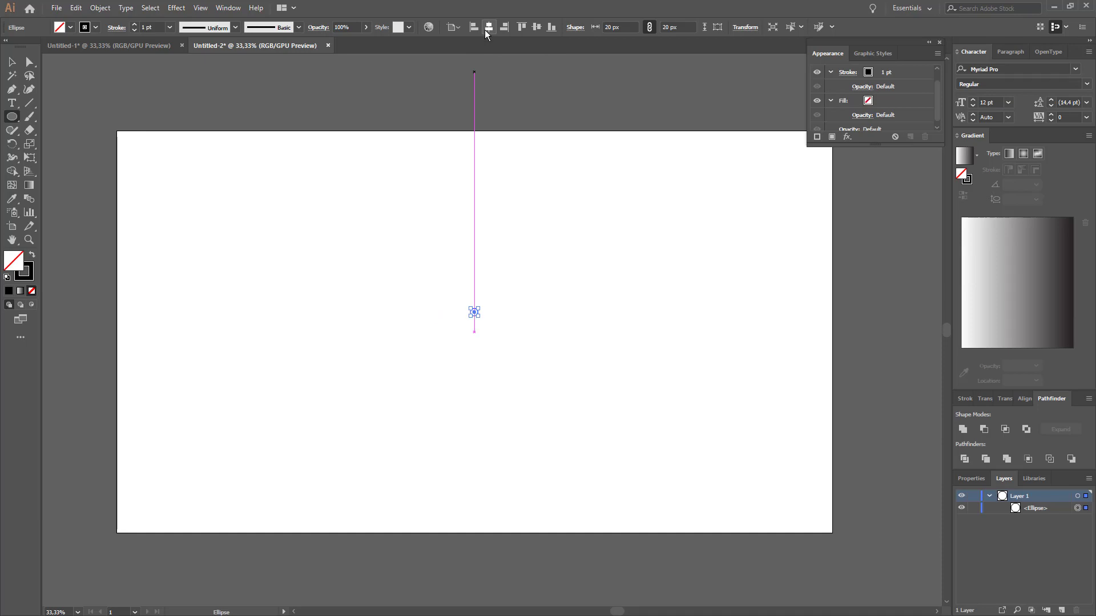
{"action": "left_click", "coordinate": [535, 29]}
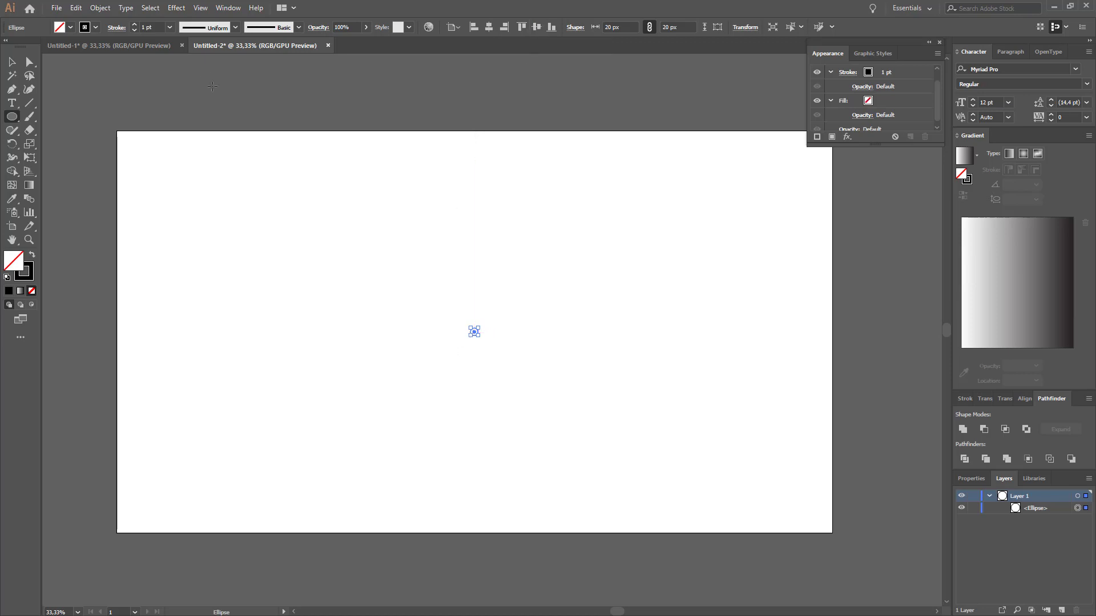
{"action": "left_click", "coordinate": [135, 24]}
{"action": "left_click", "coordinate": [135, 25]}
Paste a copy of the circle, centre it on the artboard and scale it up proportionally to about 1003 px wide
{"action": "key", "text": "ctrl+v"}
{"action": "left_click", "coordinate": [489, 28]}
{"action": "left_click", "coordinate": [536, 28]}
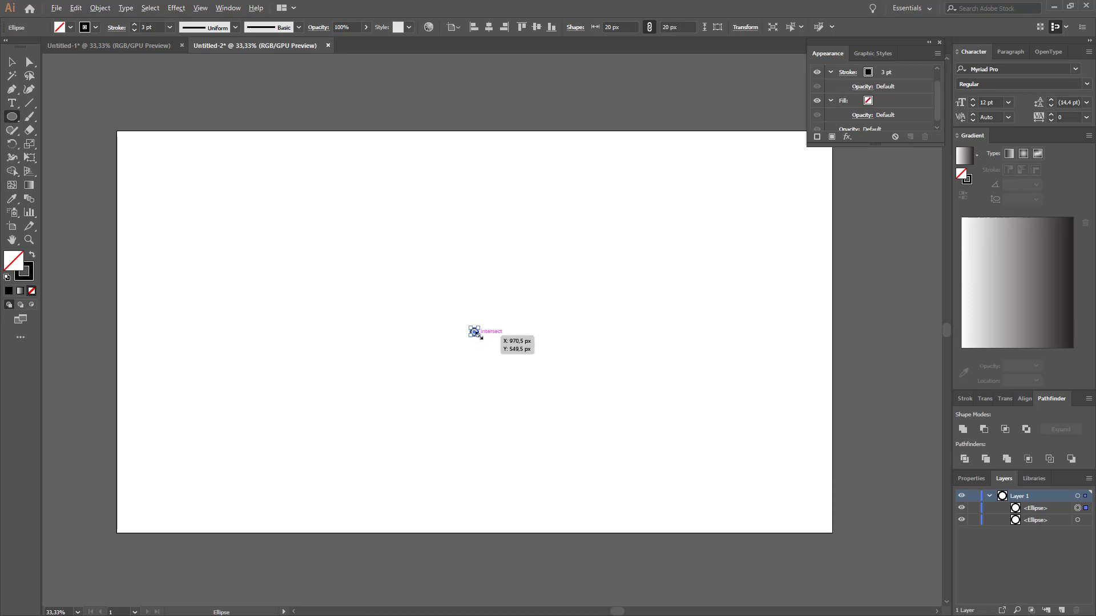
{"action": "left_click_drag", "start_coordinate": [476, 334], "coordinate": [676, 521]}
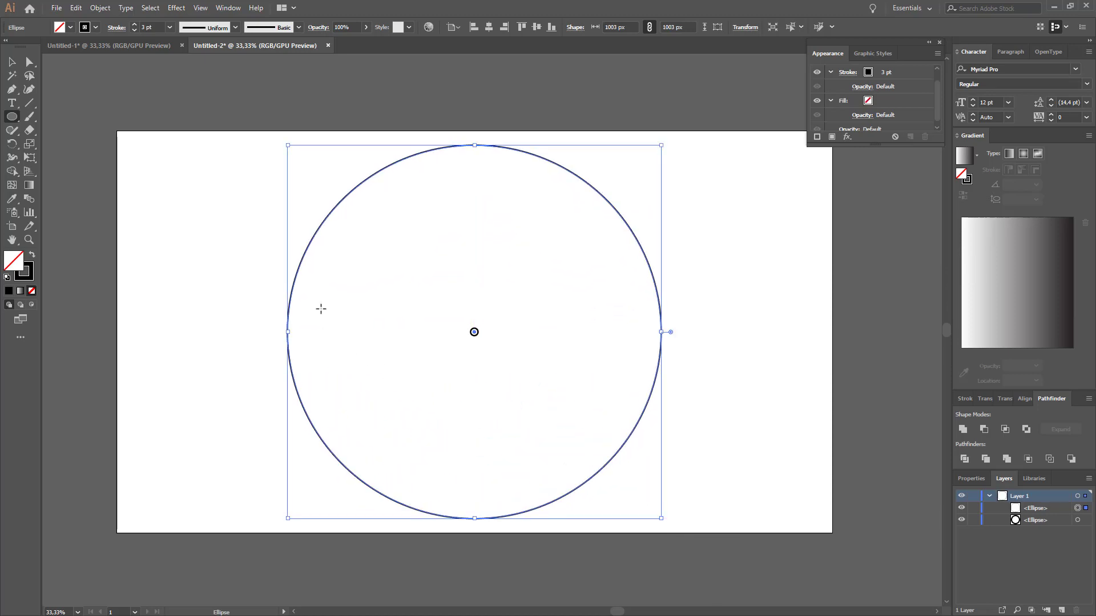
{"action": "key", "text": "v"}
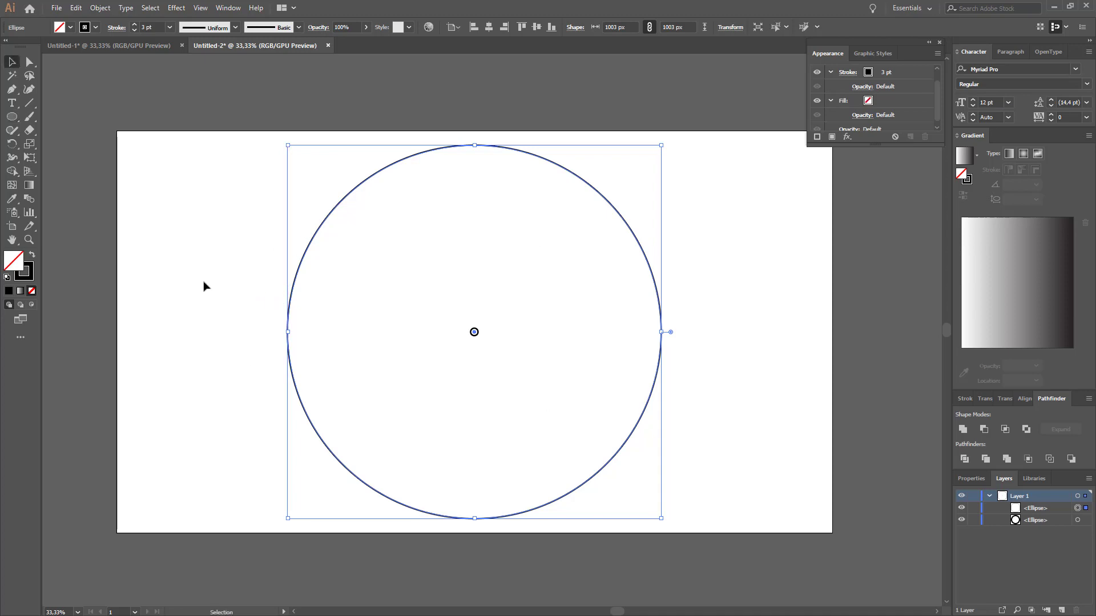
{"action": "left_click", "coordinate": [203, 286]}
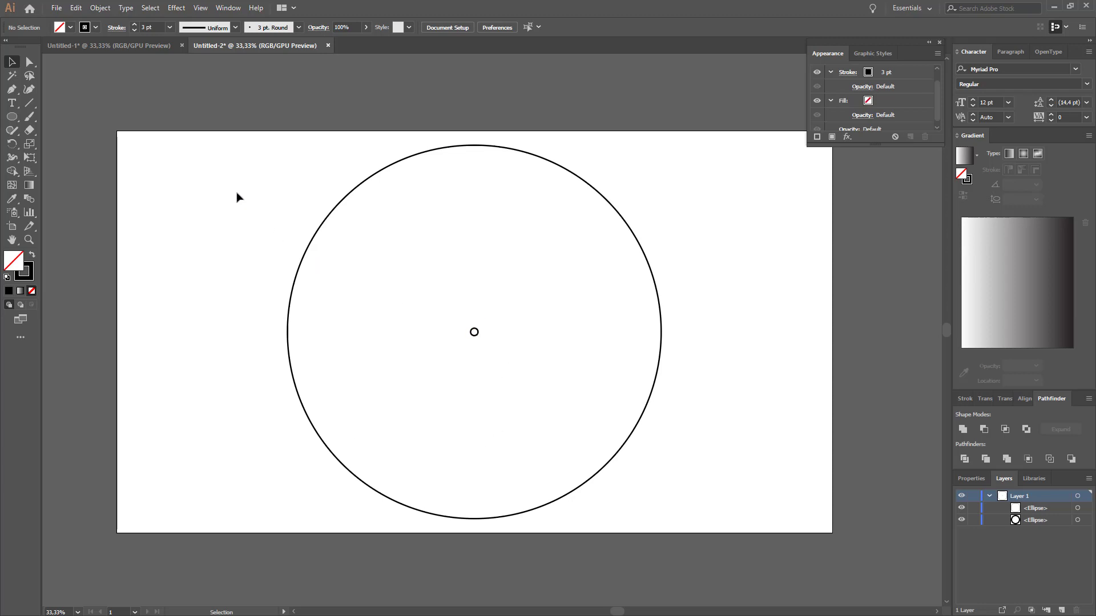
Blend the small centre circle with the large outer circle
{"action": "left_click_drag", "start_coordinate": [234, 190], "coordinate": [774, 490]}
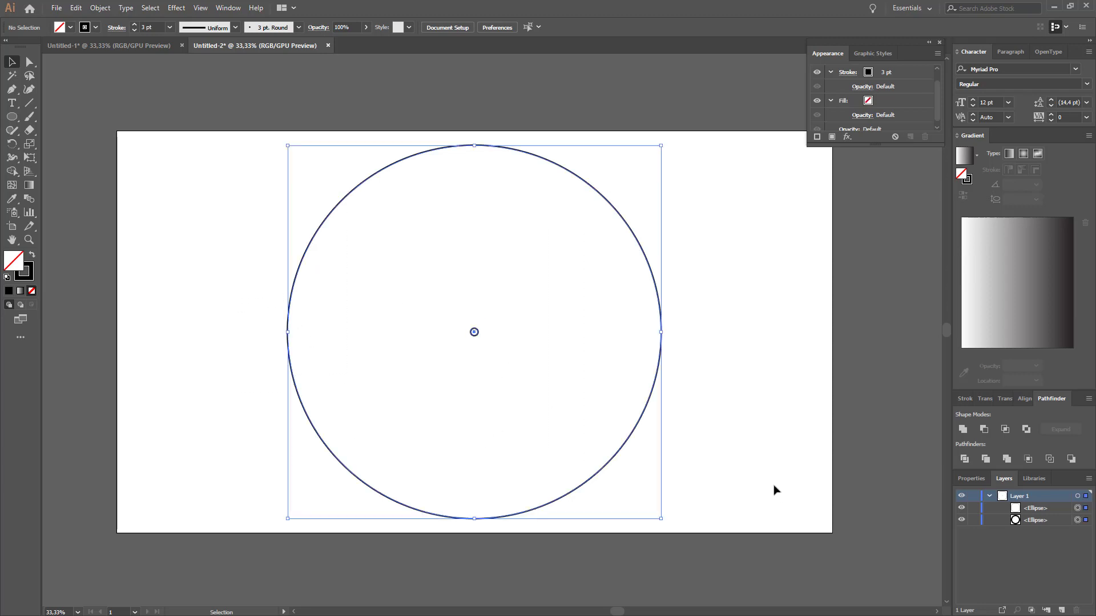
{"action": "left_click", "coordinate": [29, 200]}
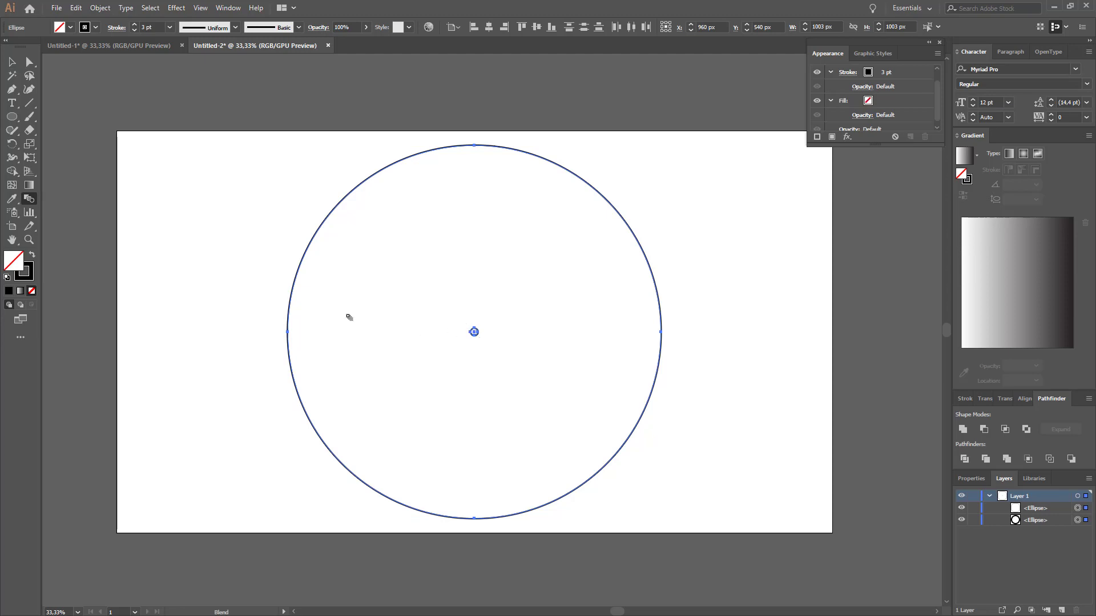
{"action": "left_click", "coordinate": [292, 300]}
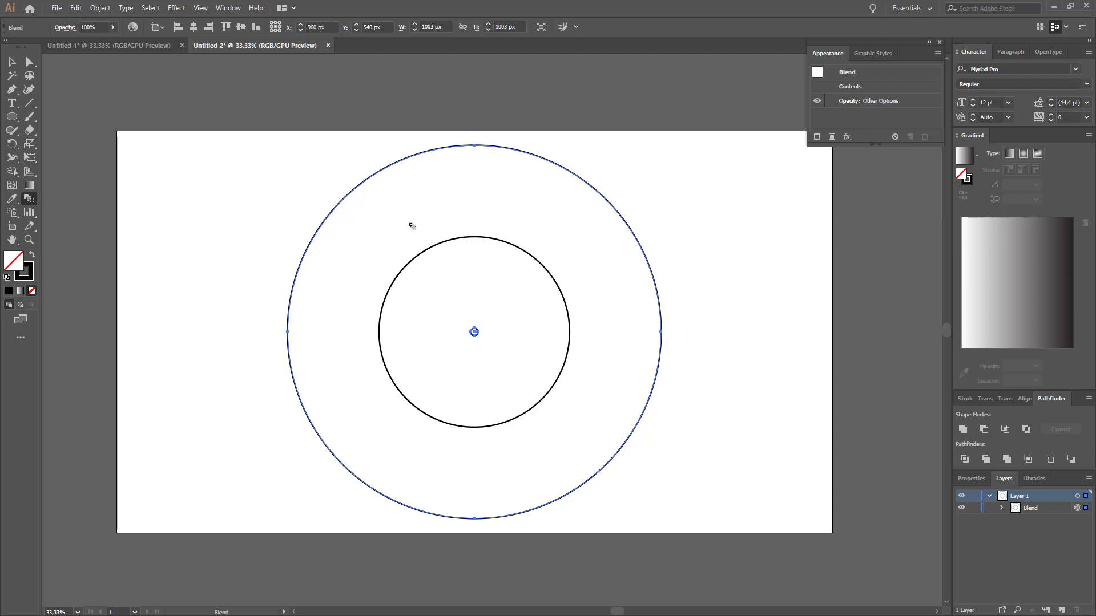
Set the circle blend's spacing to Specified Steps with 50 steps, with Preview enabled
{"action": "double_click", "coordinate": [26, 200]}
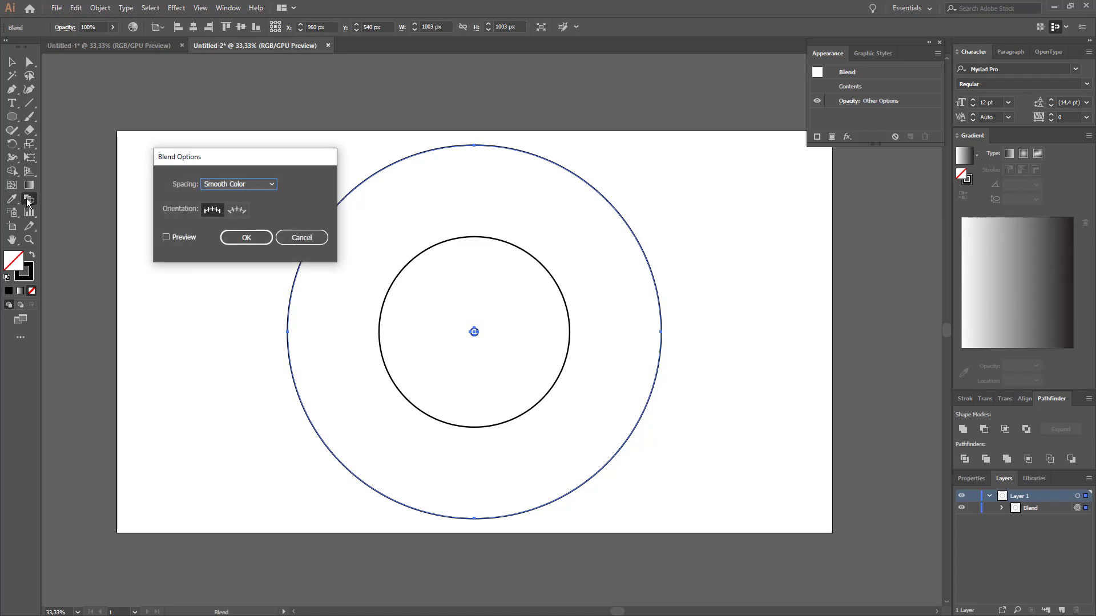
{"action": "left_click", "coordinate": [270, 183]}
{"action": "left_click", "coordinate": [231, 213]}
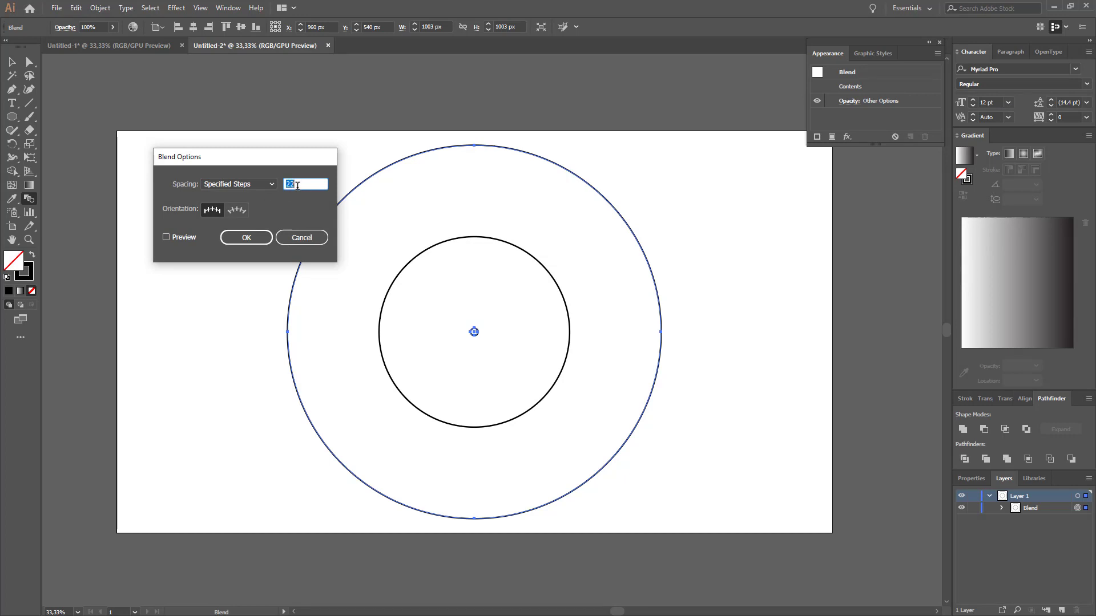
{"action": "left_click", "coordinate": [166, 236]}
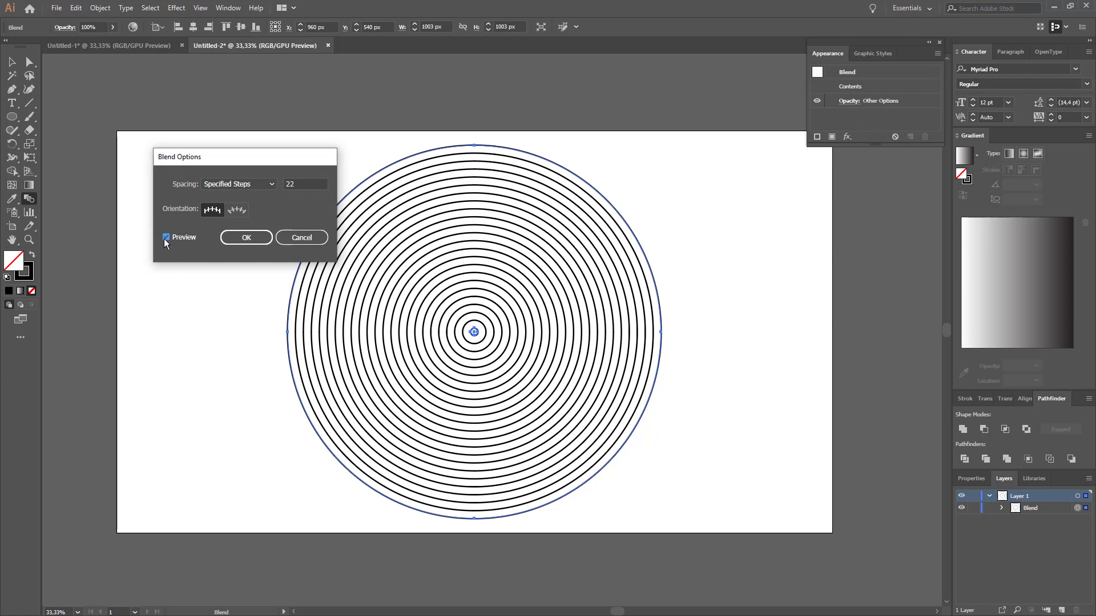
{"action": "double_click", "coordinate": [303, 183]}
{"action": "type", "text": "28"}
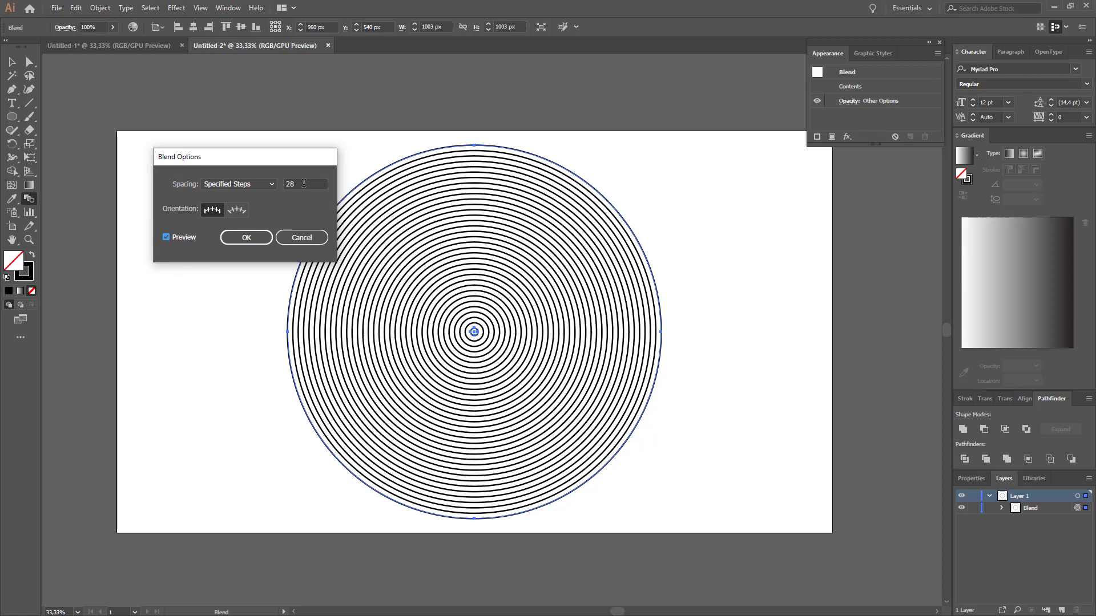
{"action": "double_click", "coordinate": [304, 183]}
{"action": "type", "text": "50"}
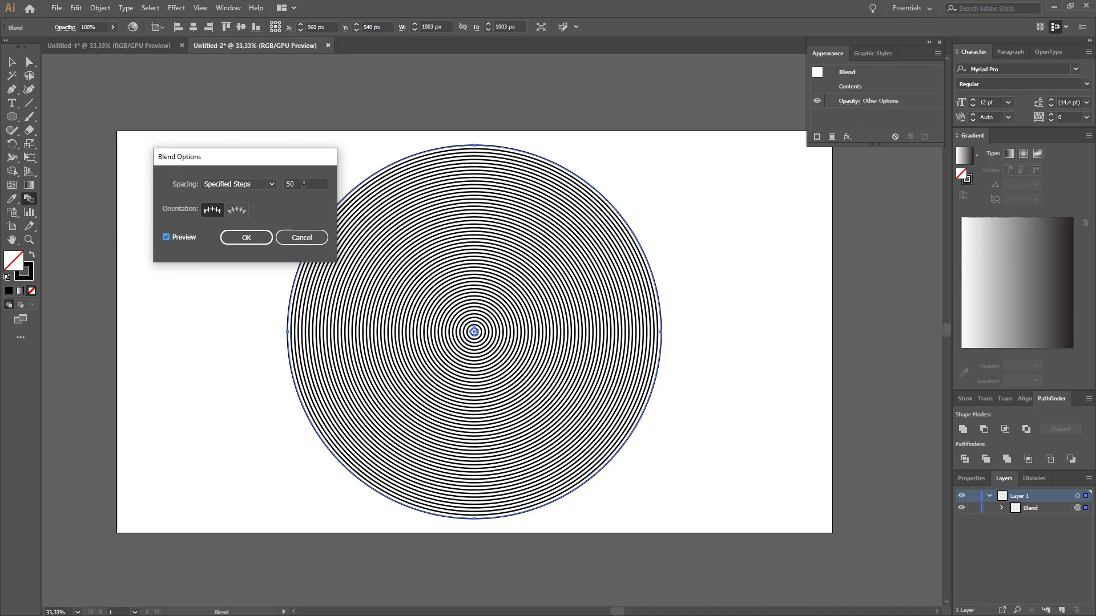
{"action": "left_click", "coordinate": [244, 237]}
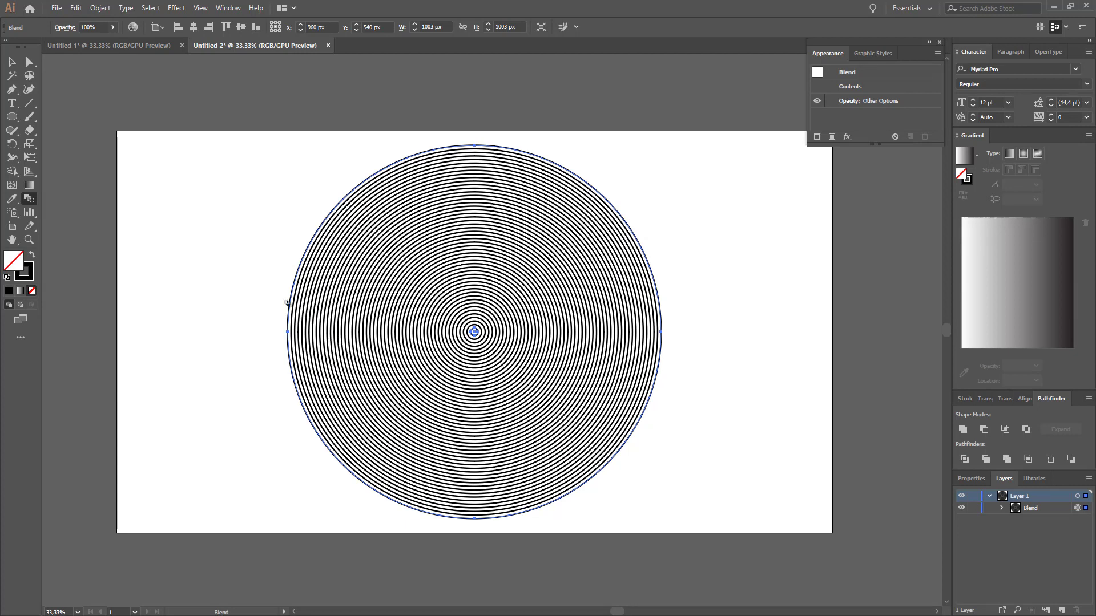
{"action": "key", "text": "v"}
{"action": "left_click", "coordinate": [234, 274]}
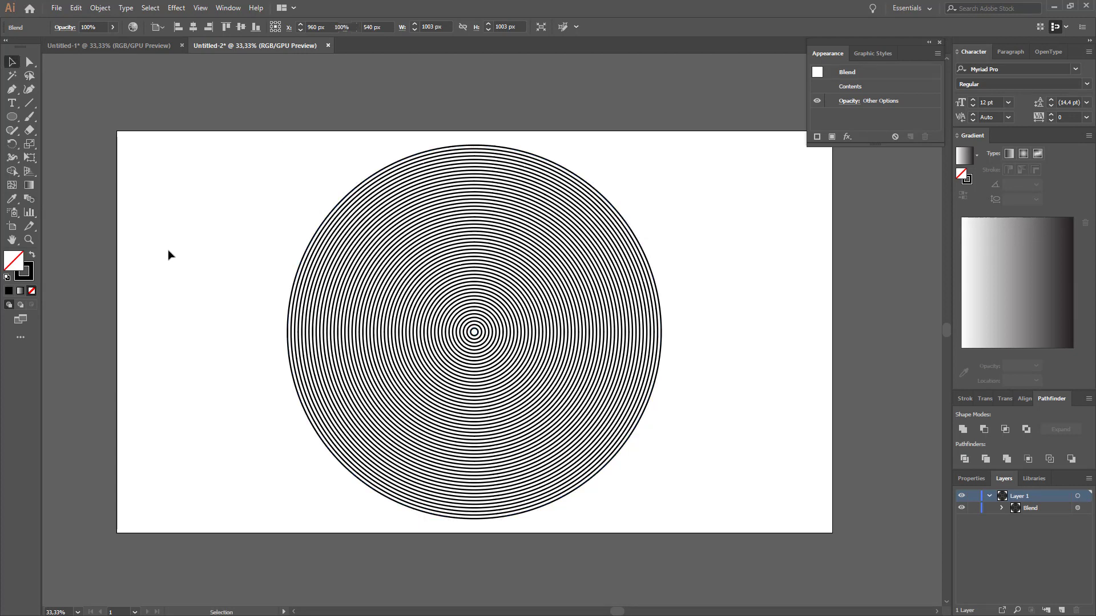
Add the text "LOREM" in the empty area at the upper left of the artboard
{"action": "left_click", "coordinate": [11, 103]}
{"action": "left_click", "coordinate": [173, 198]}
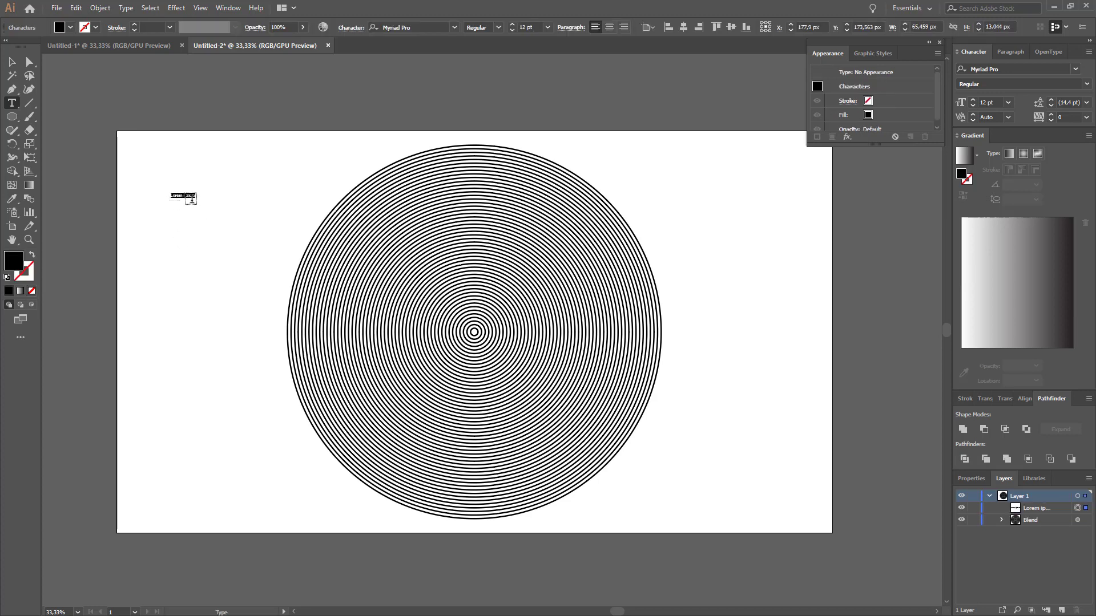
{"action": "scroll", "coordinate": [181, 198], "scroll_direction": "up", "scroll_amount": 4}
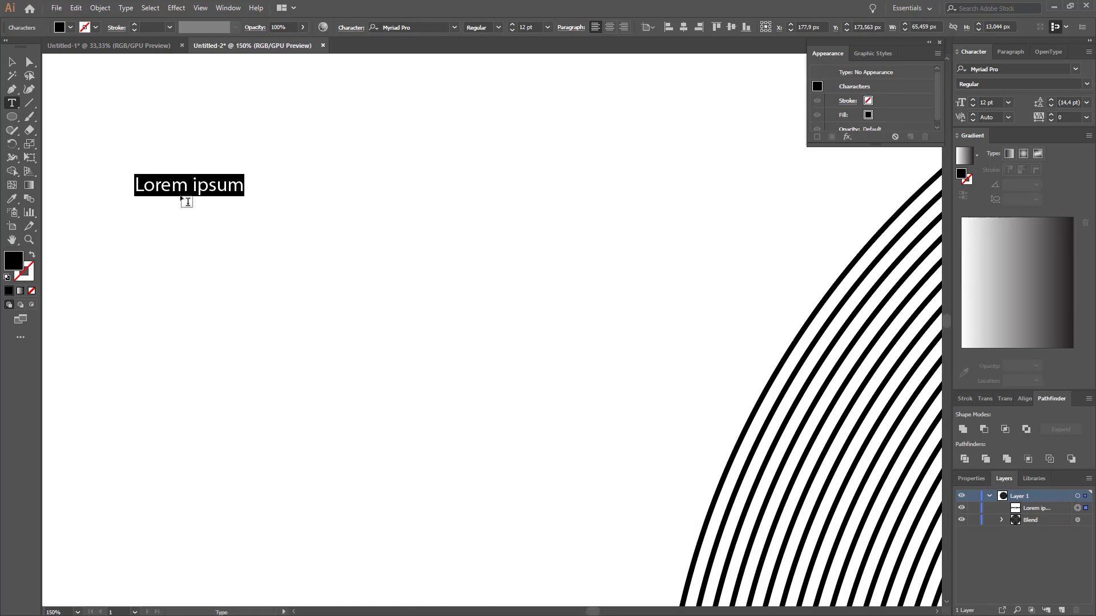
{"action": "type", "text": "LO"}
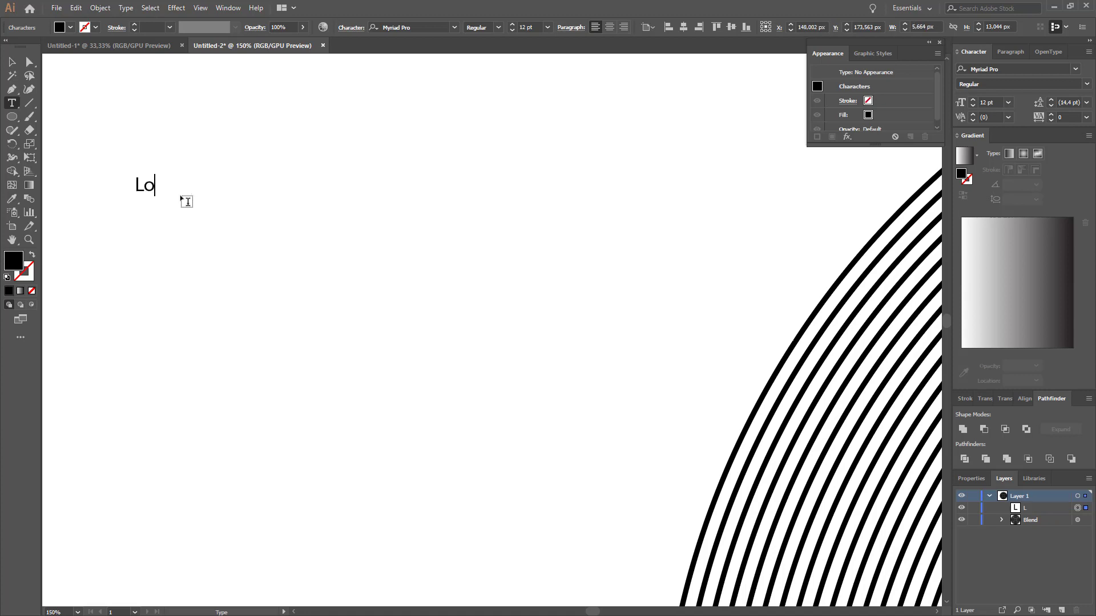
{"action": "key", "text": "BackSpace"}
{"action": "type", "text": "OREM"}
Change the font of the whole LOREM text to Bebas Neue Regular
{"action": "key", "text": "ctrl+a"}
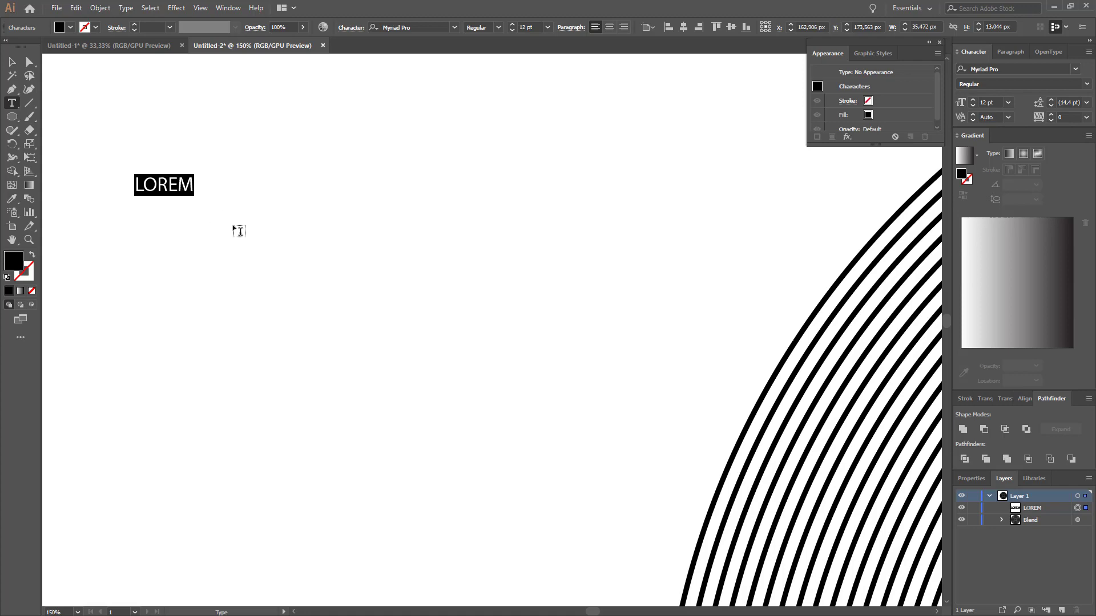
{"action": "key", "text": "ctrl+0"}
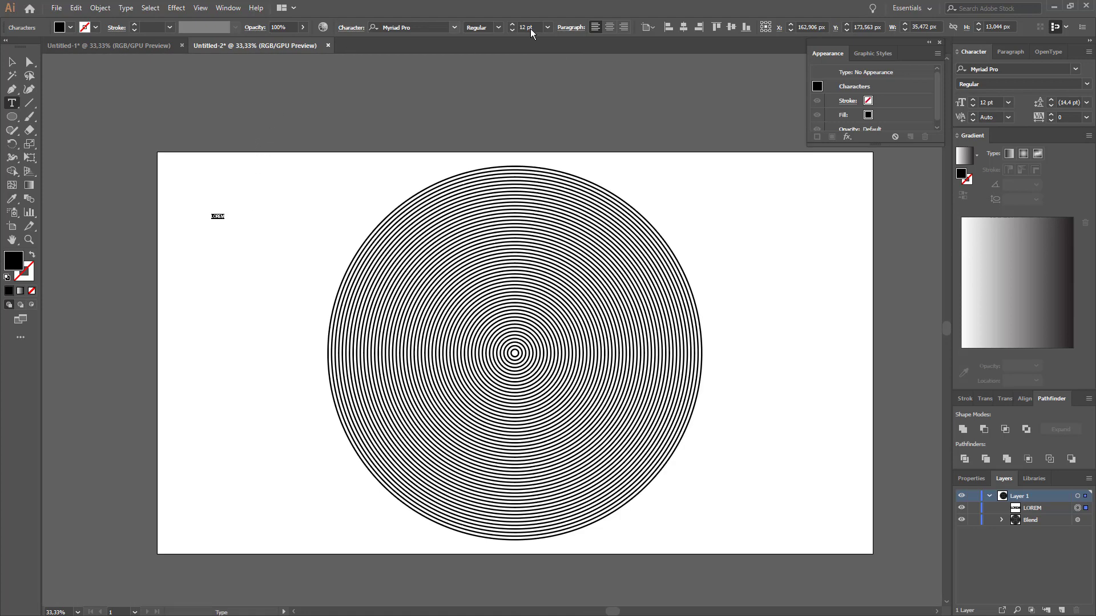
{"action": "left_click", "coordinate": [429, 28]}
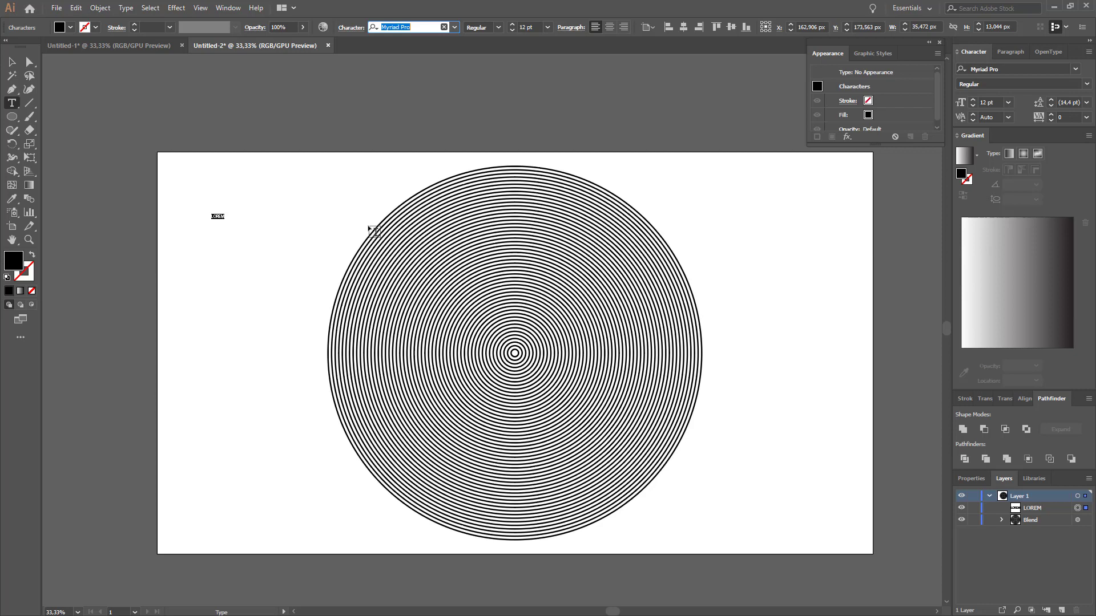
{"action": "type", "text": "bebas"}
{"action": "key", "text": "Return"}
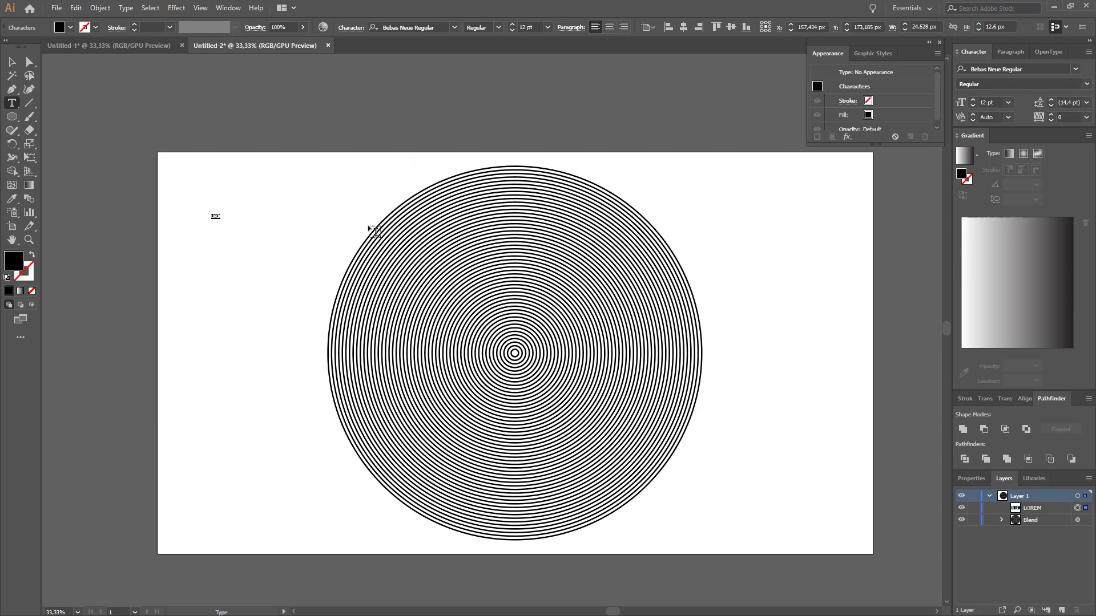
{"action": "scroll", "coordinate": [245, 228], "scroll_direction": "up", "scroll_amount": 4}
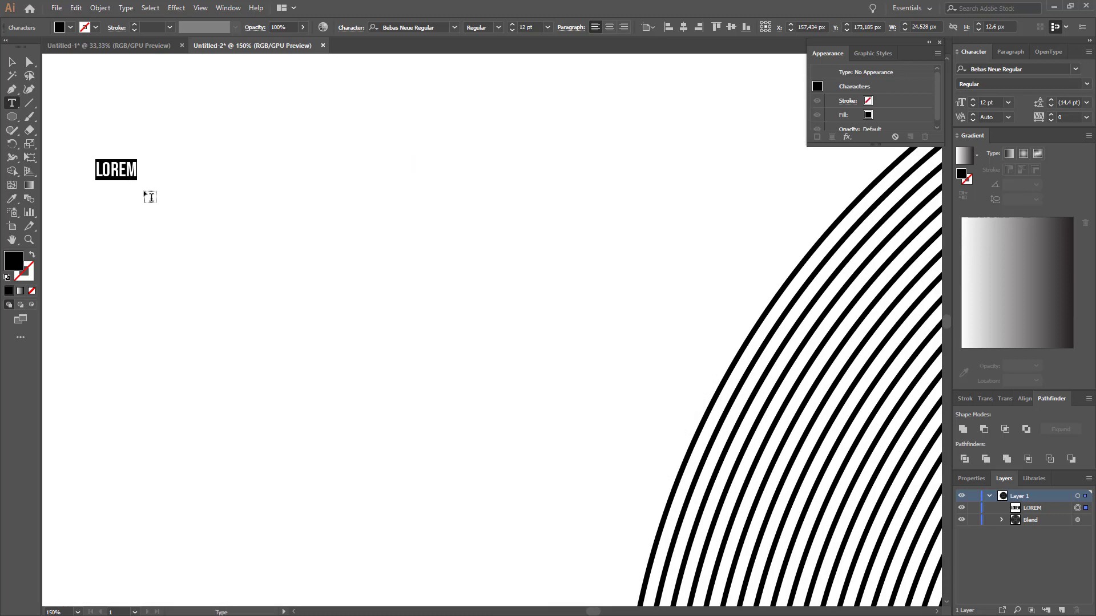
{"action": "scroll", "coordinate": [150, 197], "scroll_direction": "down", "scroll_amount": 3}
{"action": "key", "text": "v"}
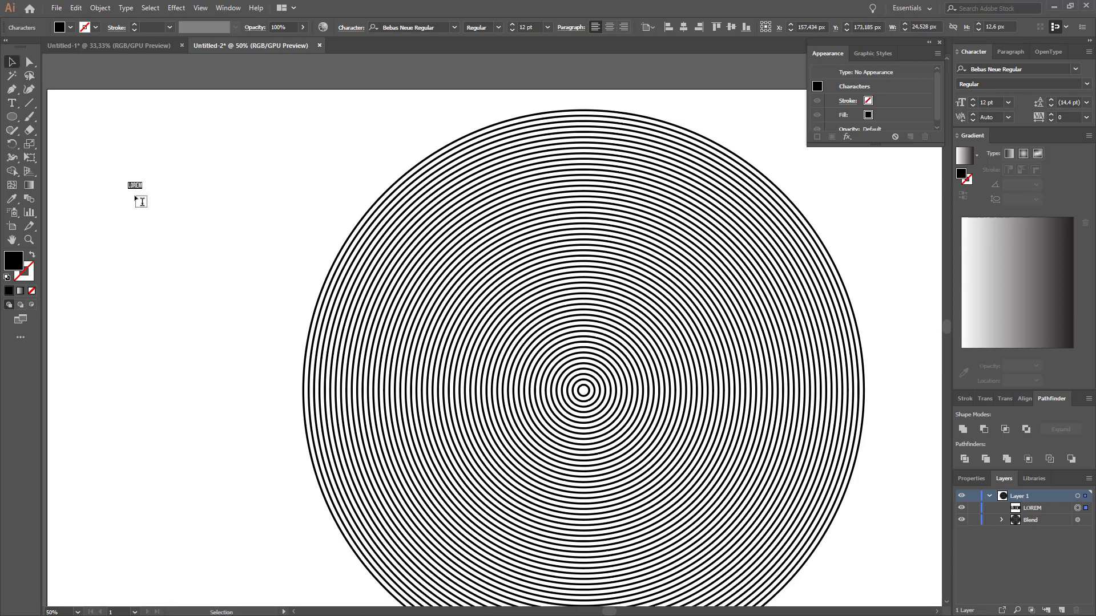
{"action": "key", "text": "Escape"}
Enlarge the LOREM text to about 241 pt and place it over the circles' lower-right quadrant, starting near their centre
{"action": "left_click_drag", "start_coordinate": [135, 192], "coordinate": [137, 262]}
{"action": "left_click_drag", "start_coordinate": [137, 217], "coordinate": [694, 509]}
{"action": "left_click_drag", "start_coordinate": [686, 444], "coordinate": [704, 438]}
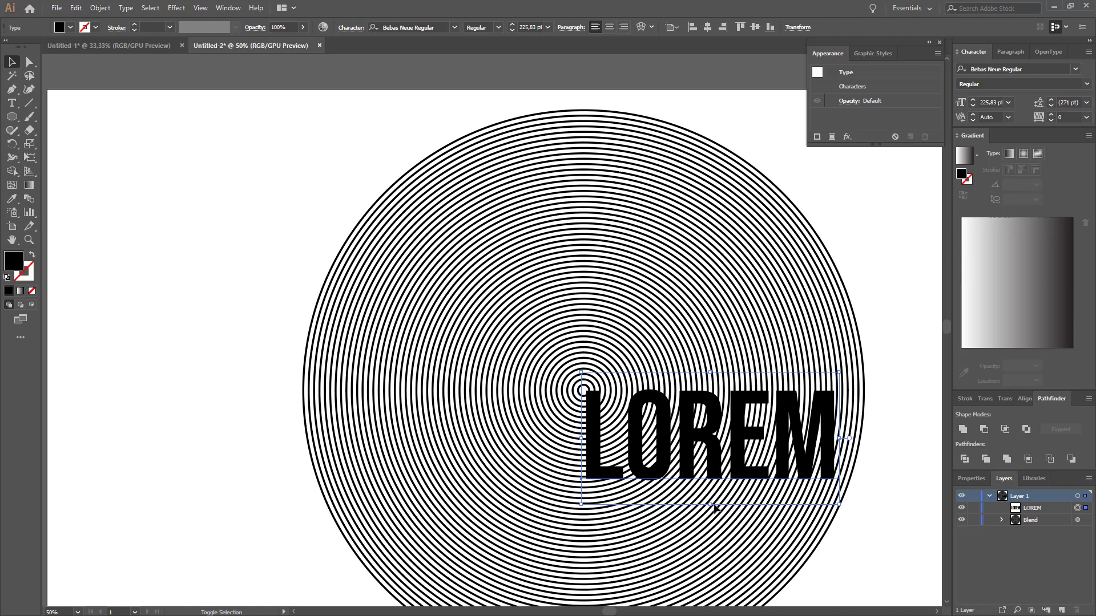
{"action": "left_click_drag", "start_coordinate": [711, 505], "coordinate": [710, 513]}
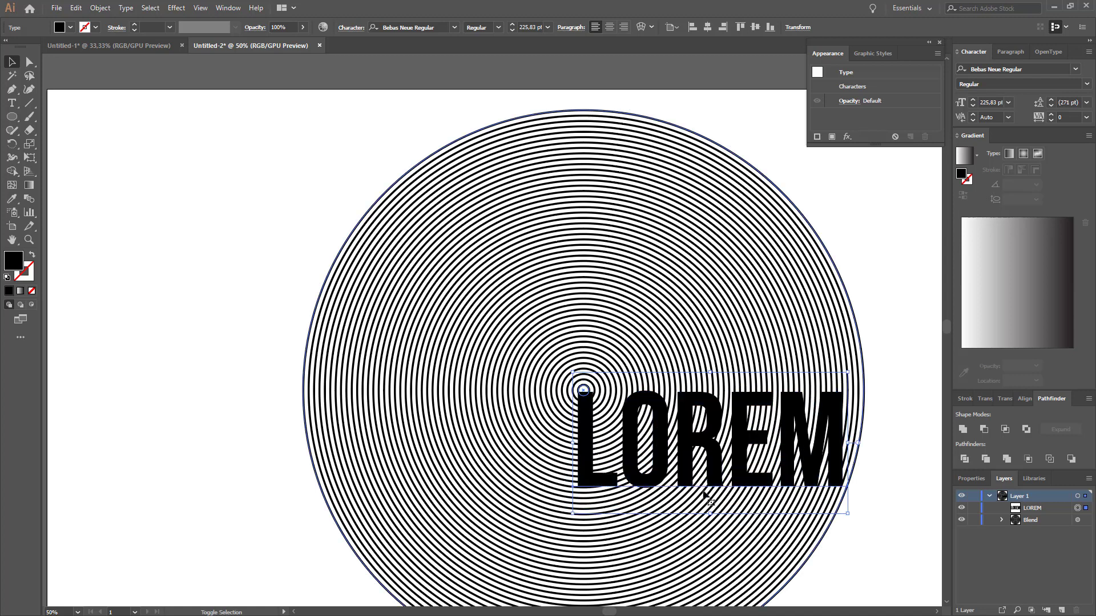
{"action": "left_click_drag", "start_coordinate": [708, 448], "coordinate": [712, 446]}
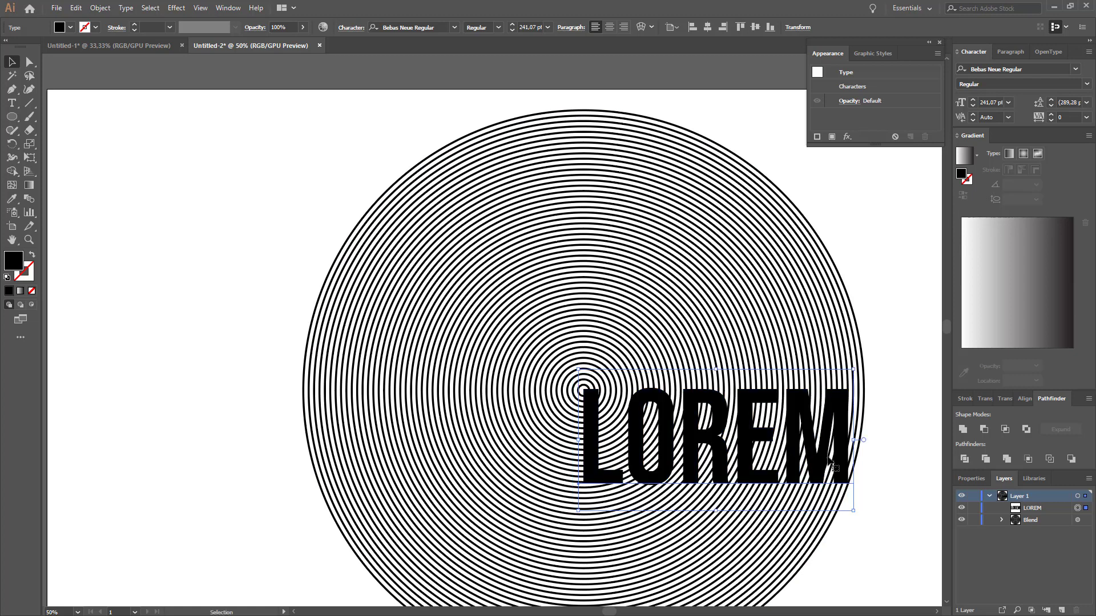
Expand the circle blend and the LOREM text together, with Object, Fill and Stroke enabled
{"action": "left_click", "coordinate": [888, 484]}
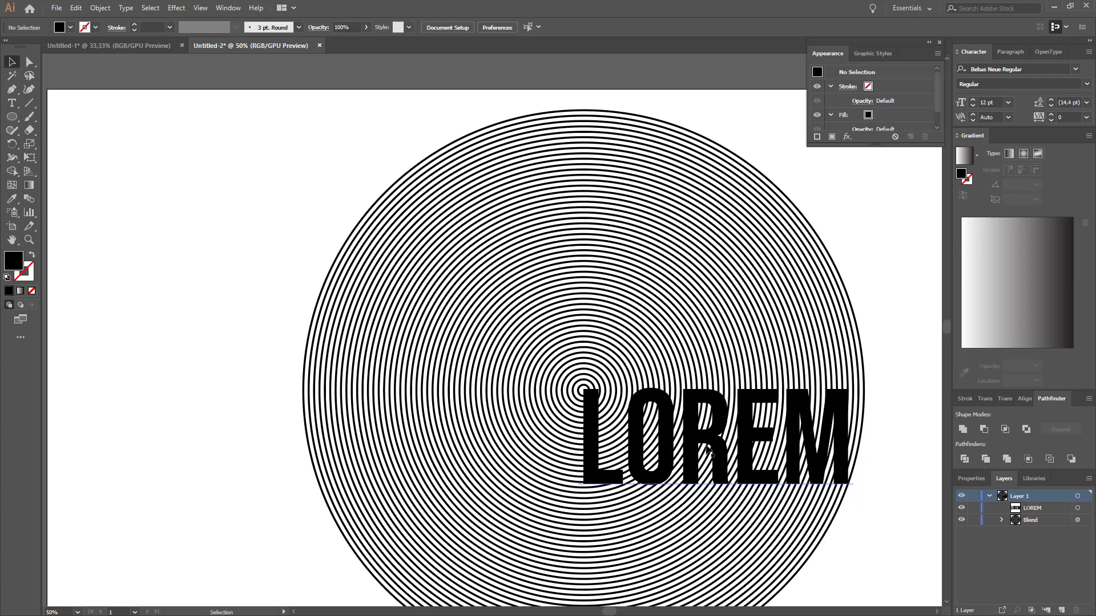
{"action": "scroll", "coordinate": [699, 431], "scroll_direction": "down", "scroll_amount": 3}
{"action": "scroll", "coordinate": [768, 460], "scroll_direction": "up", "scroll_amount": 2}
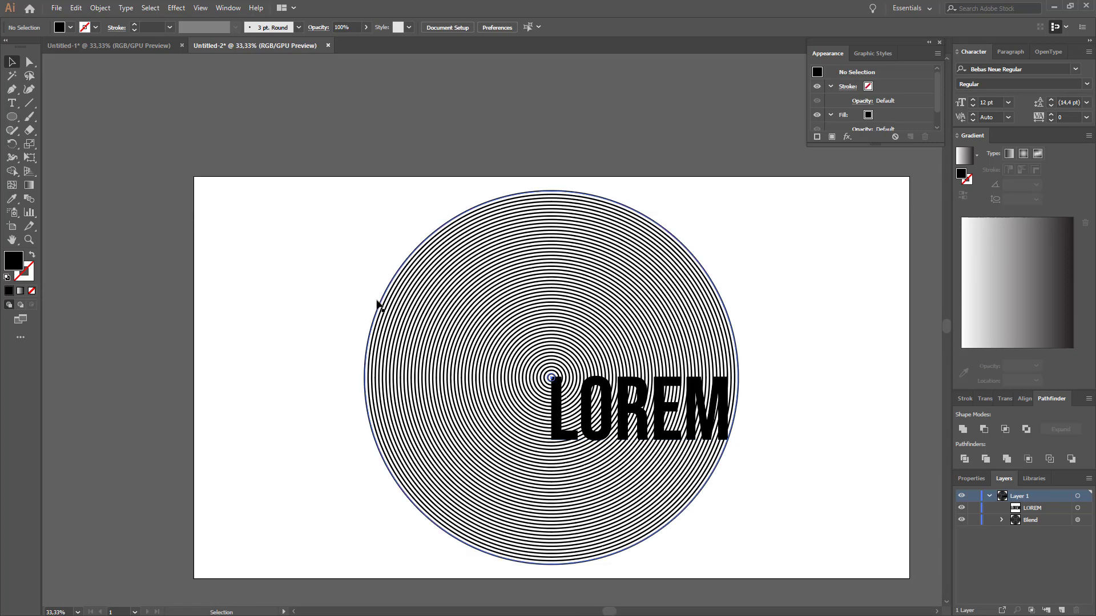
{"action": "left_click_drag", "start_coordinate": [326, 225], "coordinate": [810, 562]}
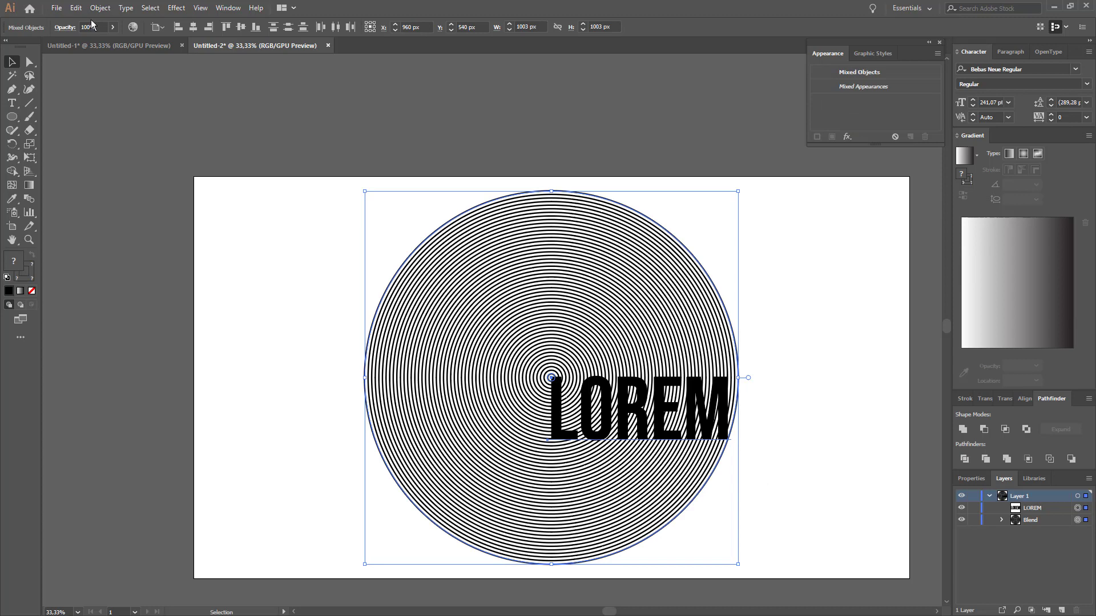
{"action": "left_click", "coordinate": [99, 8]}
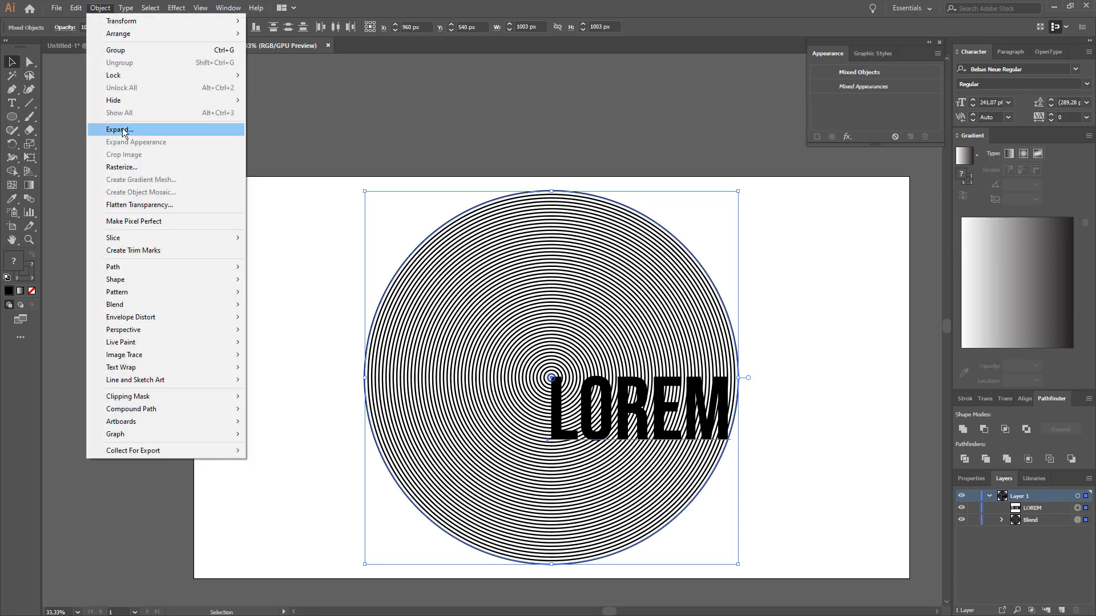
{"action": "left_click", "coordinate": [130, 132]}
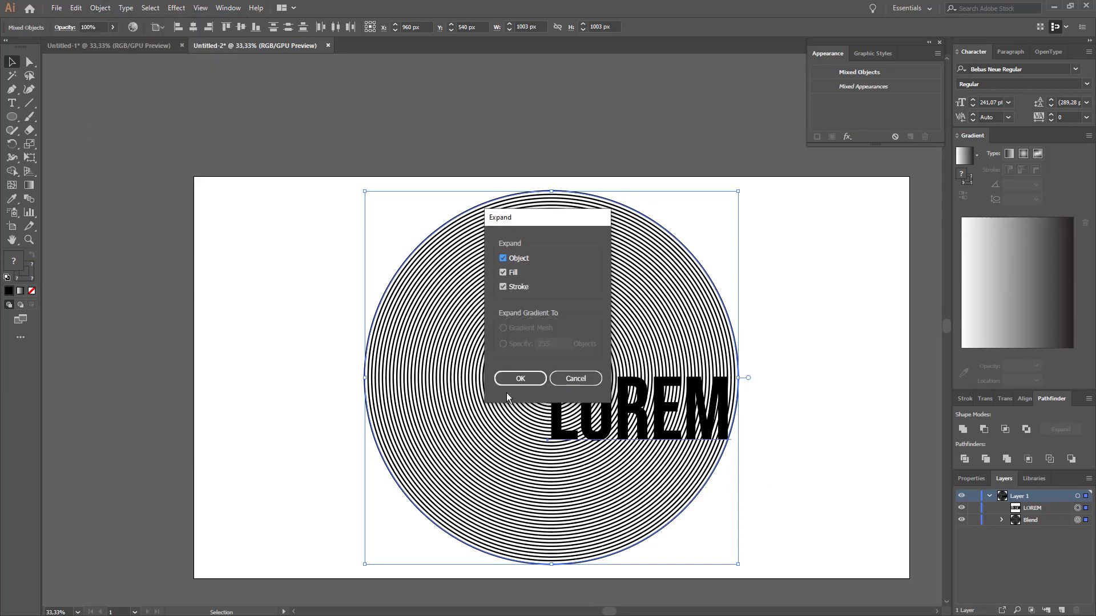
{"action": "left_click", "coordinate": [519, 379]}
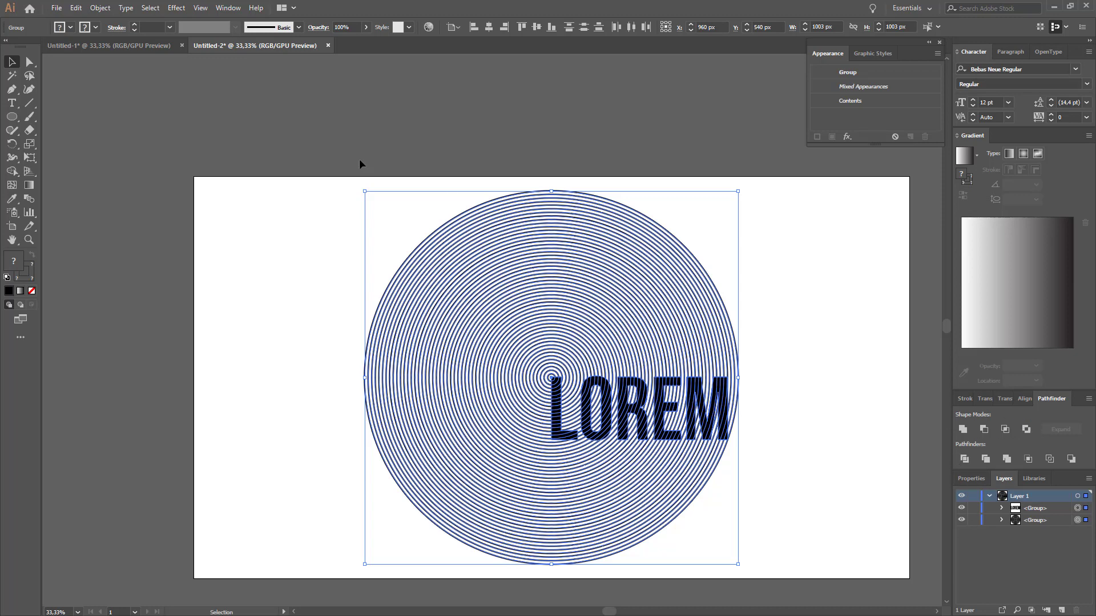
Apply the Pathfinder Outline operation to the expanded circles and LOREM lettering, then clear the selection
{"action": "left_click", "coordinate": [228, 8]}
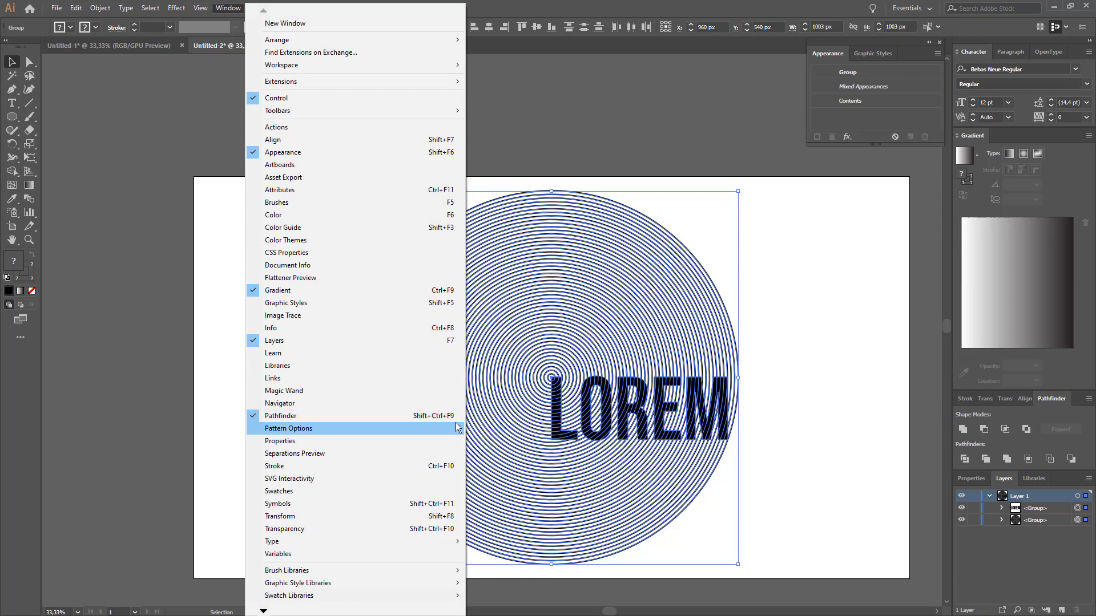
{"action": "left_click", "coordinate": [1038, 418]}
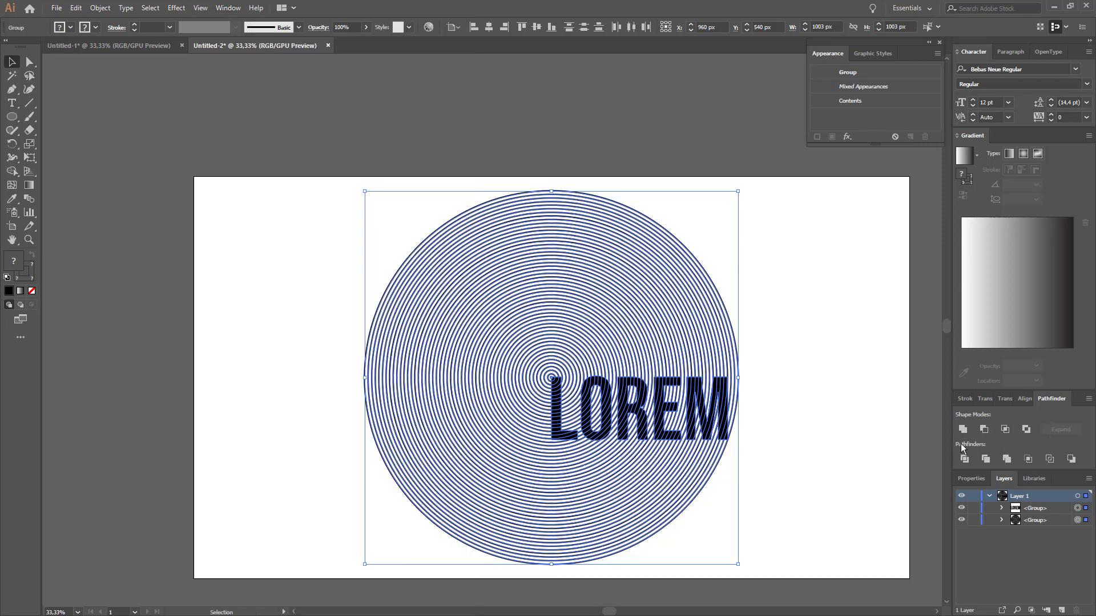
{"action": "left_click", "coordinate": [1048, 464]}
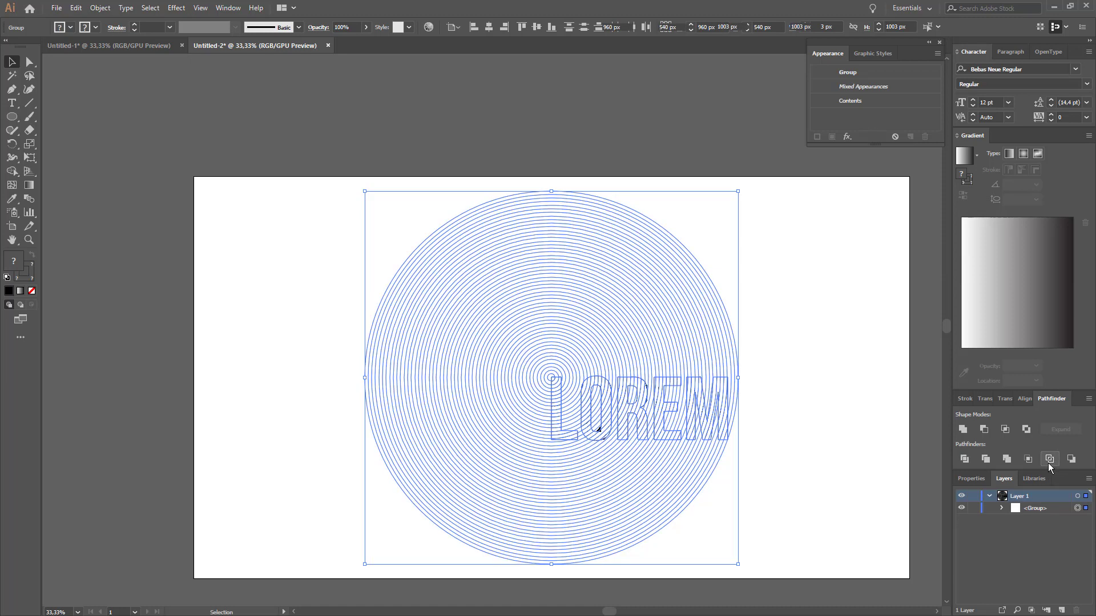
{"action": "key", "text": "ctrl+h"}
{"action": "left_click", "coordinate": [786, 454]}
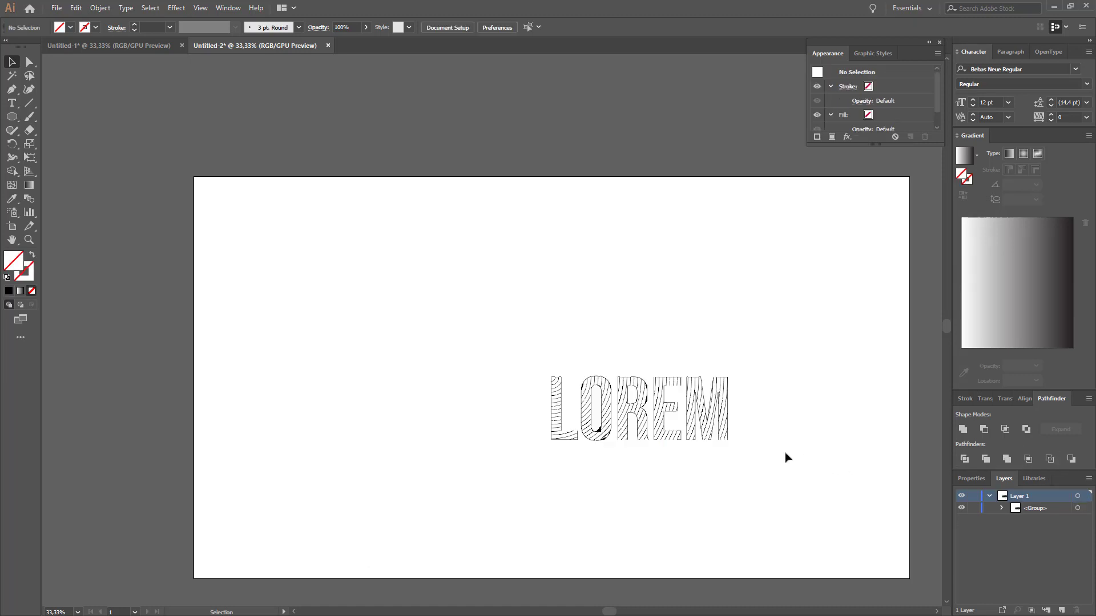
{"action": "scroll", "coordinate": [693, 421], "scroll_direction": "up", "scroll_amount": 2}
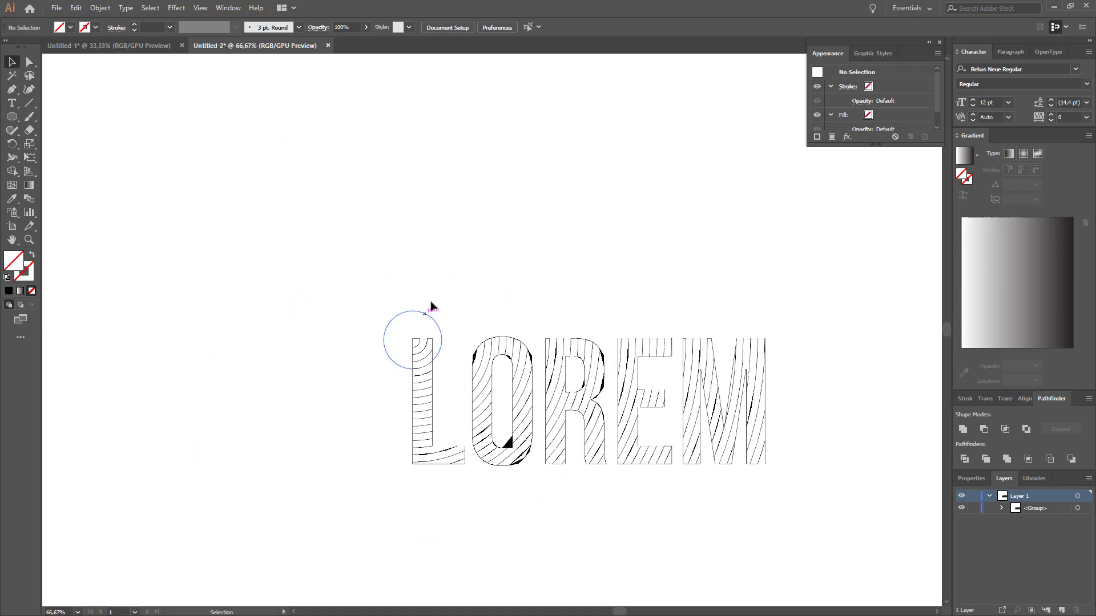
Ungroup the outlined circles and lettering into separate paths and deselect them
{"action": "left_click", "coordinate": [491, 346]}
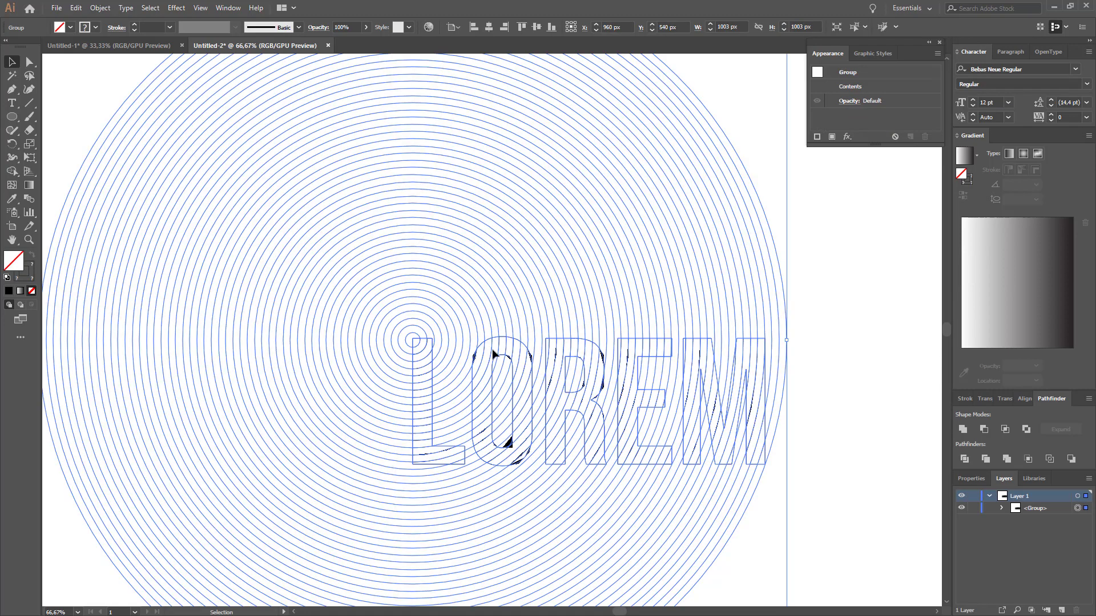
{"action": "right_click", "coordinate": [493, 350]}
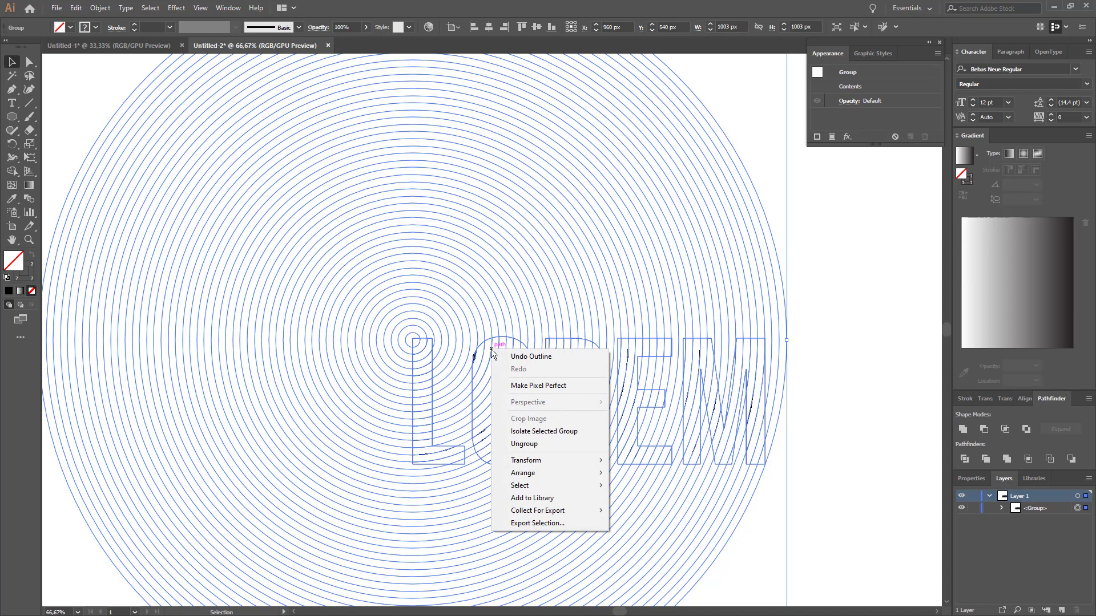
{"action": "left_click", "coordinate": [519, 443]}
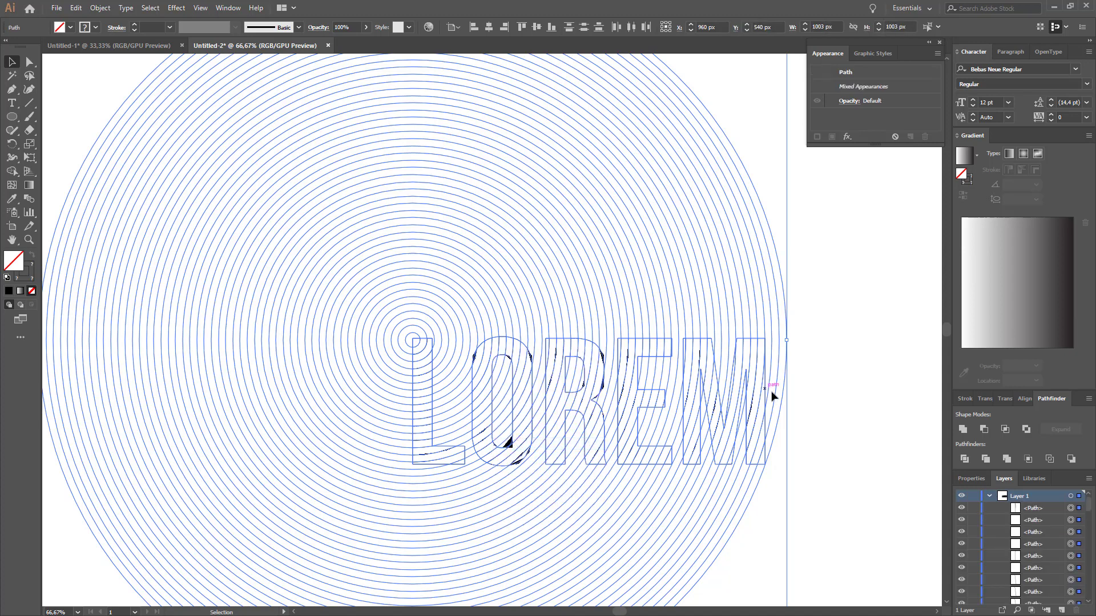
{"action": "key", "text": "Delete"}
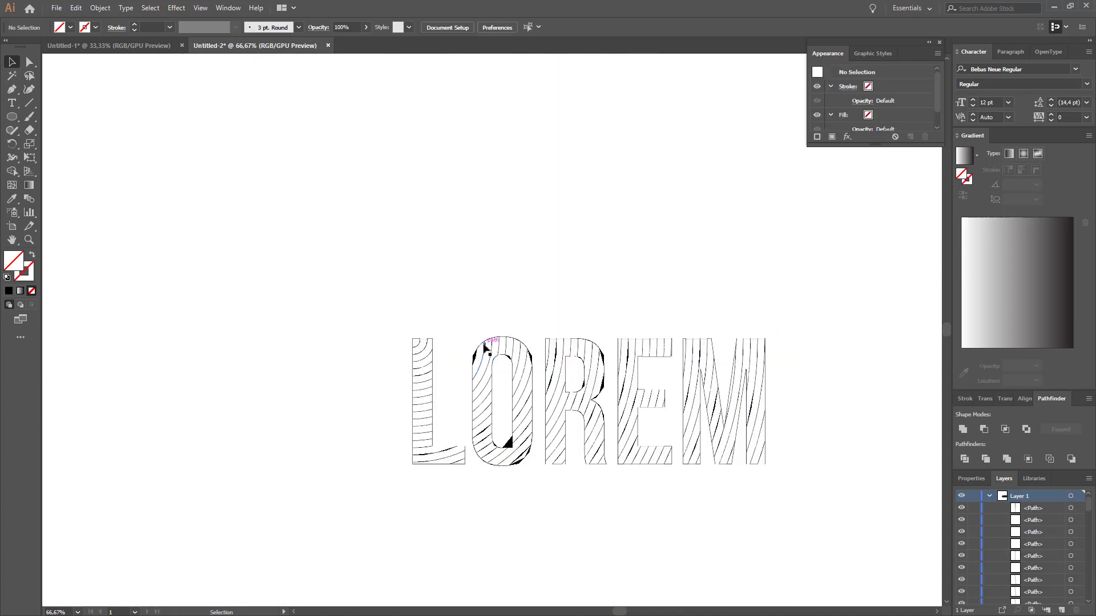
Select one line segment inside the letter O, extend the selection to all similar objects and cut them
{"action": "left_click", "coordinate": [483, 345]}
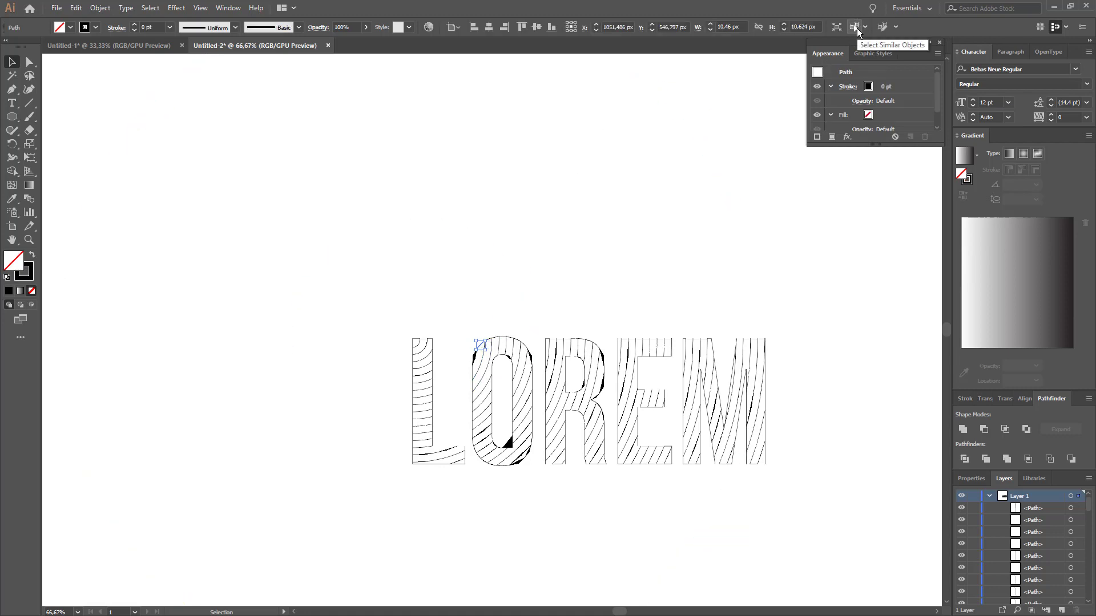
{"action": "left_click", "coordinate": [857, 28]}
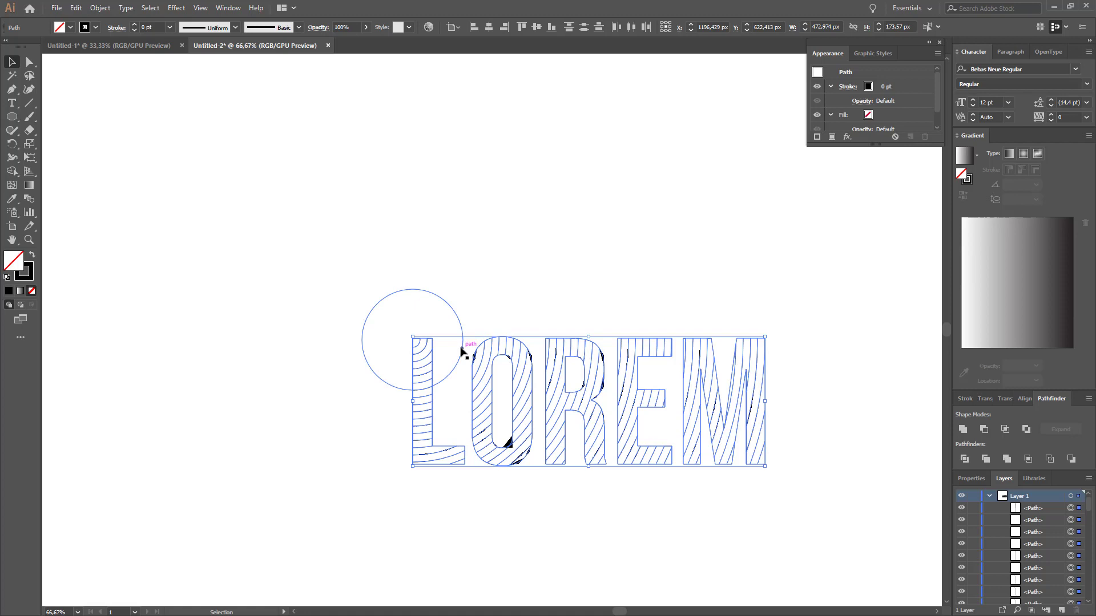
{"action": "key", "text": "a"}
{"action": "key", "text": "ctrl+x"}
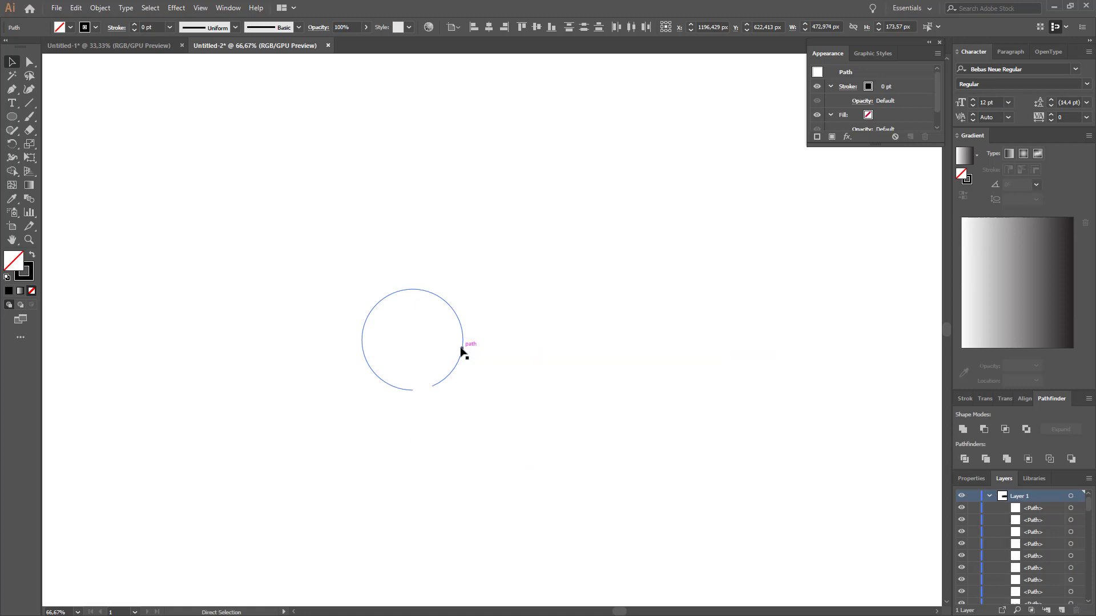
Select all the leftover circle paths on the artboard and delete them
{"action": "scroll", "coordinate": [418, 368], "scroll_direction": "down", "scroll_amount": 4}
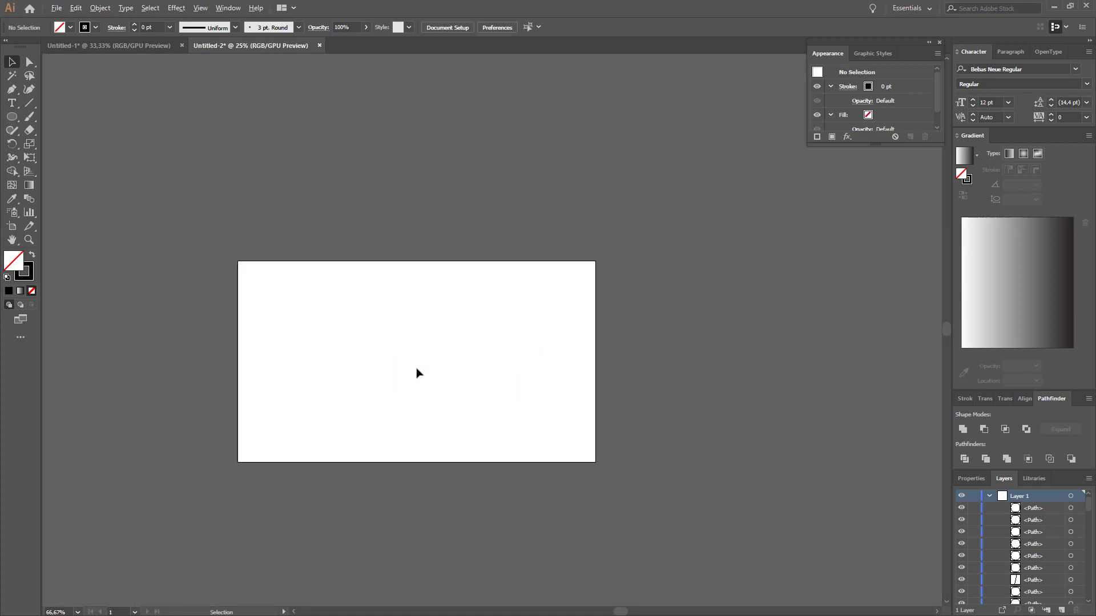
{"action": "left_click_drag", "start_coordinate": [287, 284], "coordinate": [624, 522]}
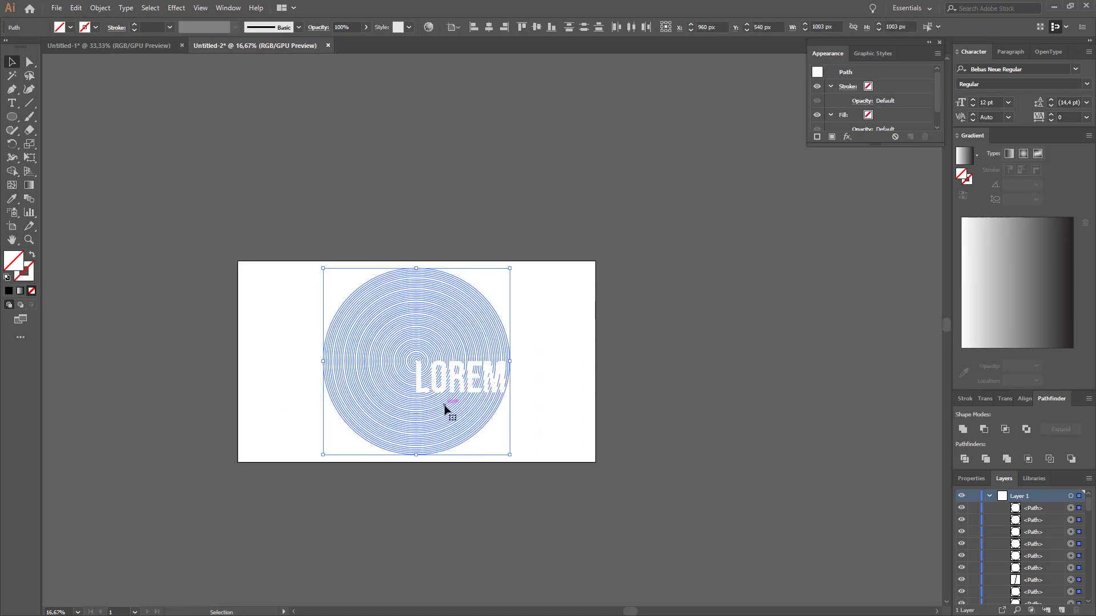
{"action": "key", "text": "Delete"}
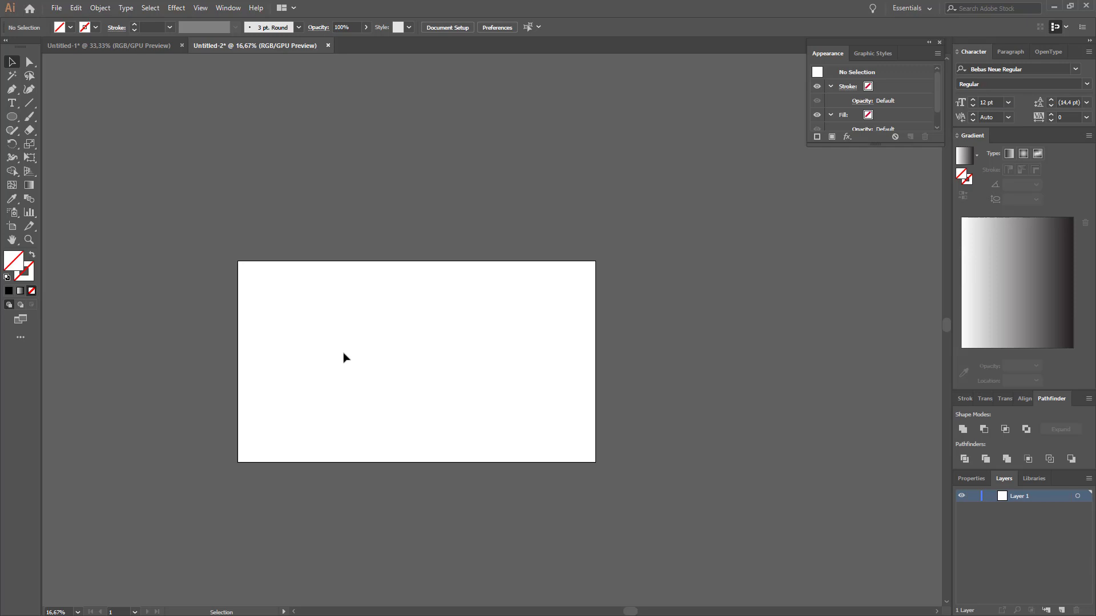
Paste the cut LOREM line paths and move them about 363 px left and 115 px down, near the artboard's centre
{"action": "key", "text": "ctrl+v"}
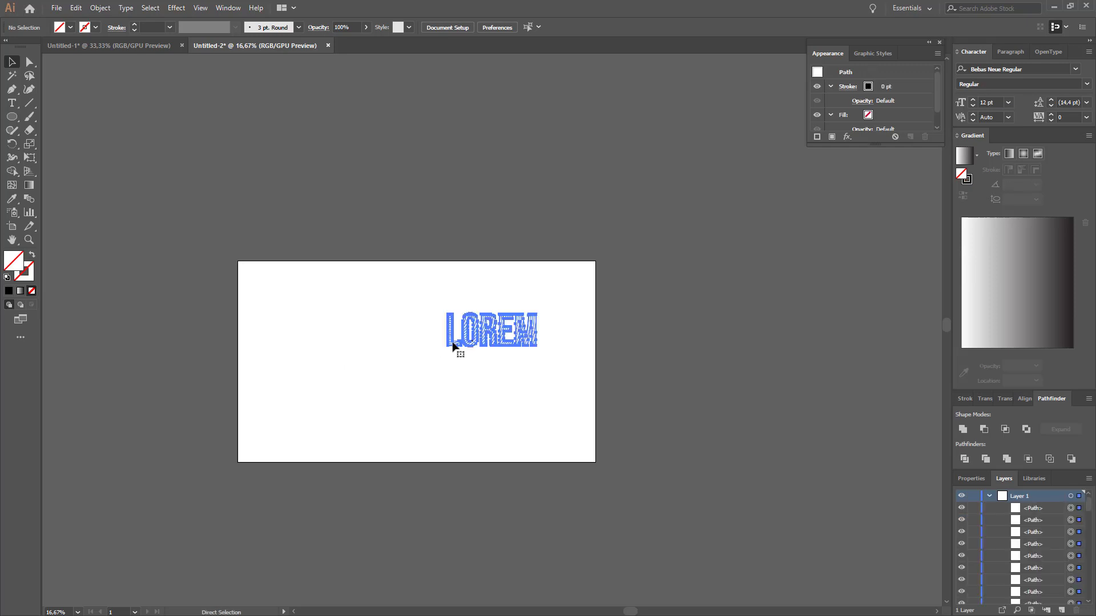
{"action": "scroll", "coordinate": [474, 342], "scroll_direction": "up", "scroll_amount": 3, "text": "alt"}
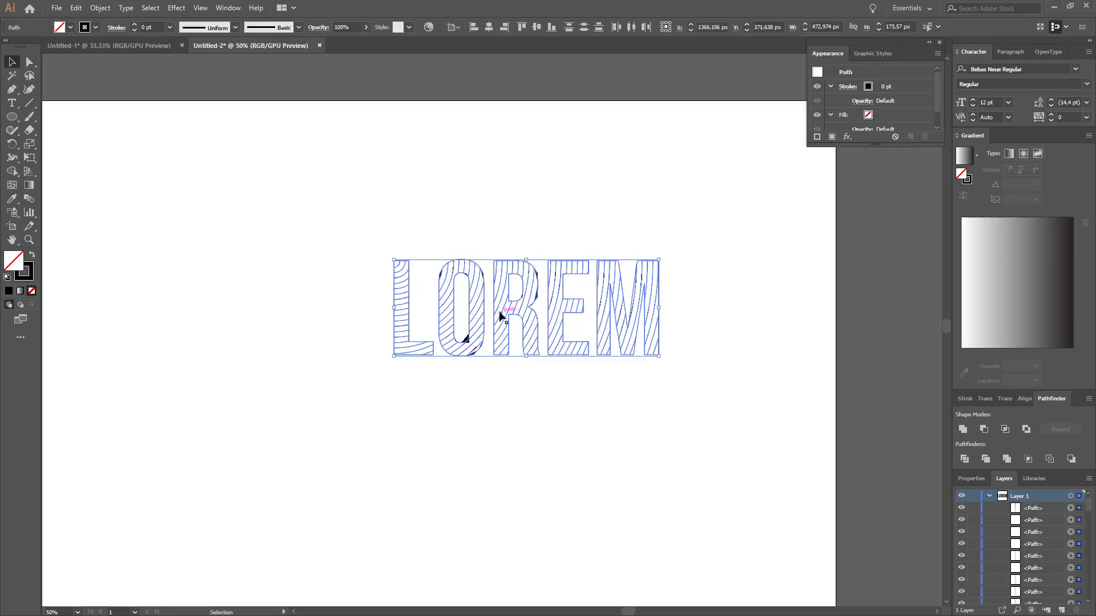
{"action": "left_click_drag", "start_coordinate": [500, 315], "coordinate": [299, 381]}
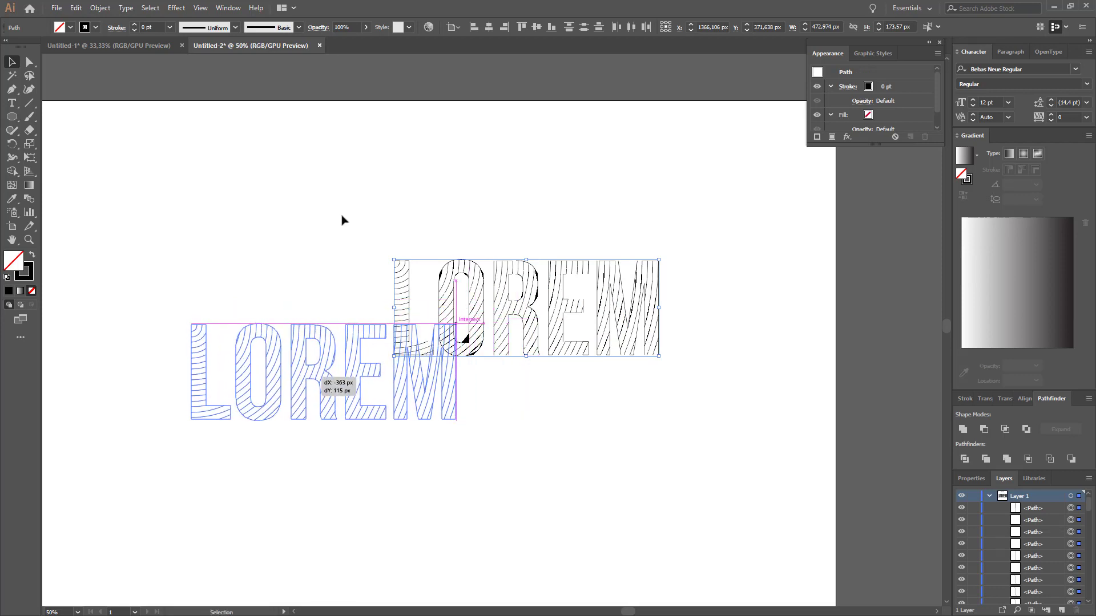
{"action": "left_click", "coordinate": [487, 28]}
{"action": "key", "text": "ctrl+z"}
{"action": "left_click", "coordinate": [264, 320]}
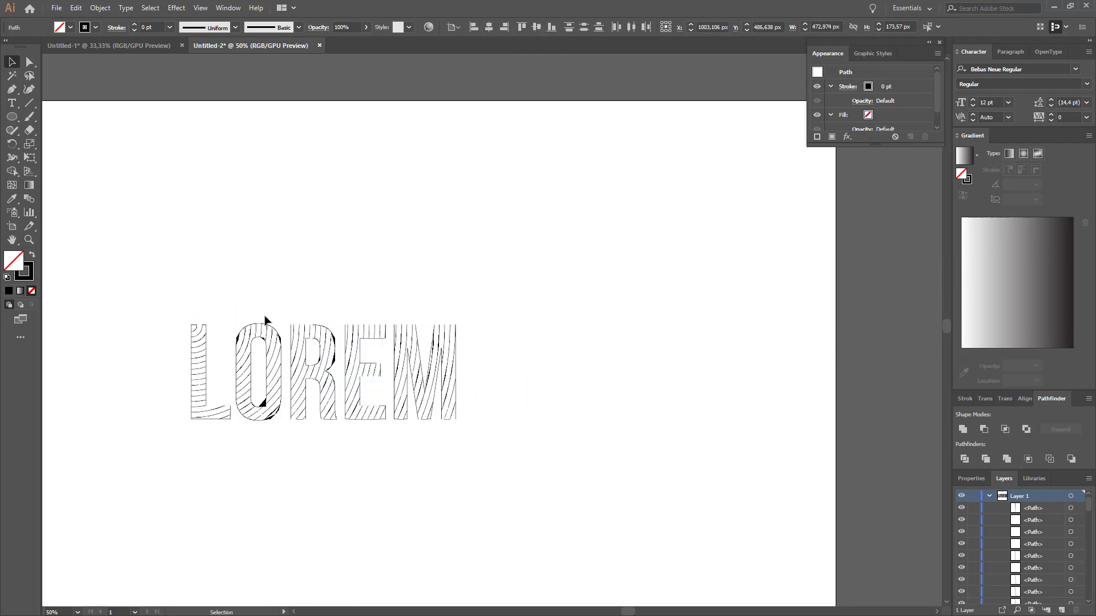
Select the curved line segments inside the letter L and set their stroke weight to 7 pt
{"action": "scroll", "coordinate": [260, 323], "scroll_direction": "down", "scroll_amount": 2}
{"action": "scroll", "coordinate": [182, 343], "scroll_direction": "up", "scroll_amount": 2}
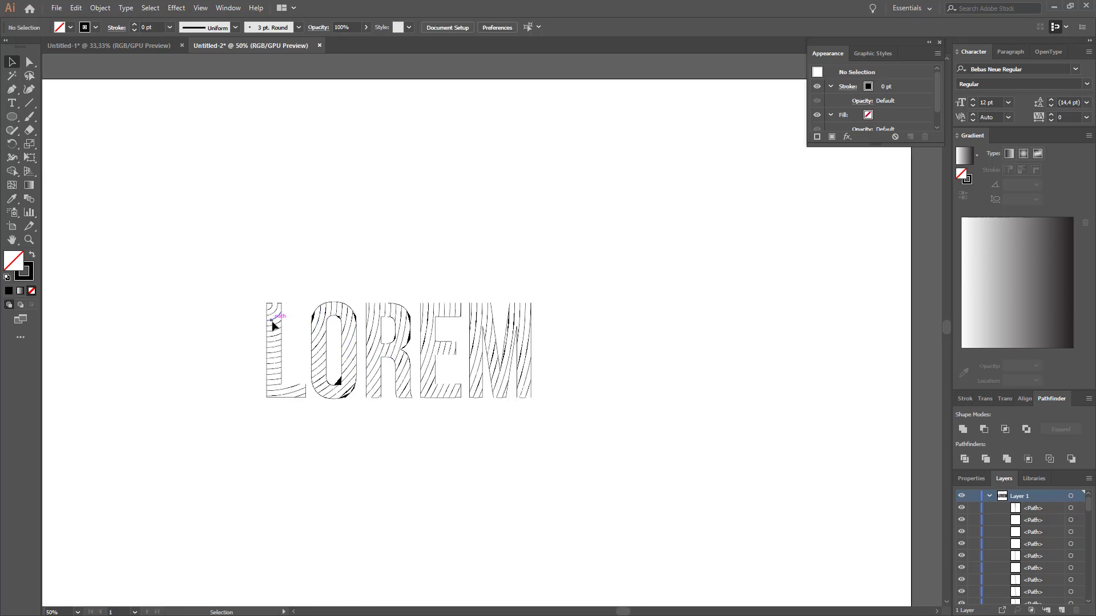
{"action": "scroll", "coordinate": [272, 325], "scroll_direction": "up", "scroll_amount": 2}
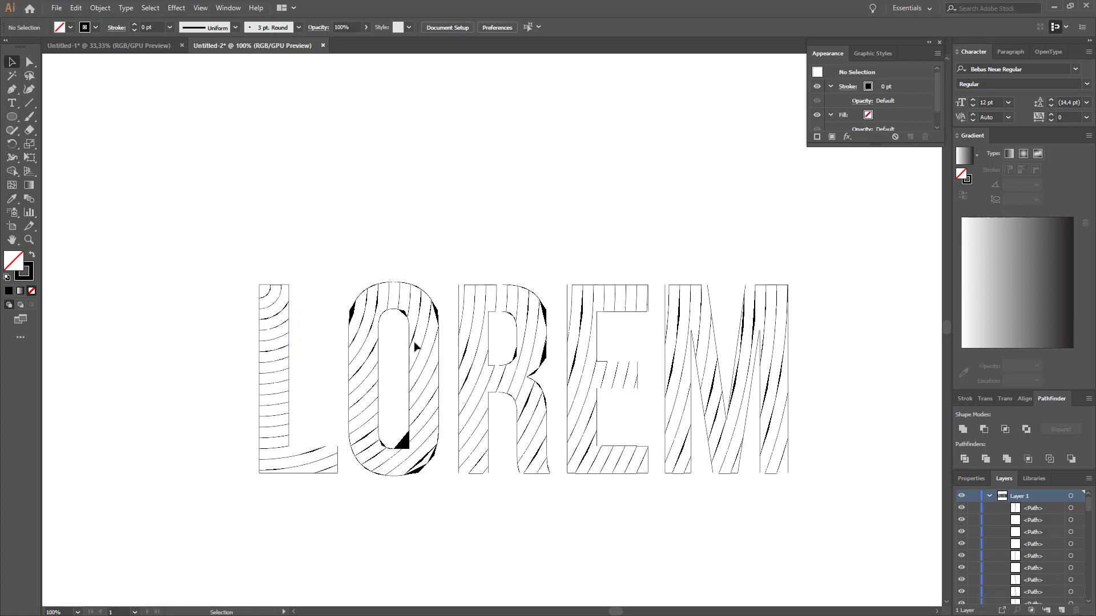
{"action": "scroll", "coordinate": [255, 357], "scroll_direction": "up", "scroll_amount": 2}
{"action": "left_click_drag", "start_coordinate": [273, 233], "coordinate": [316, 587]}
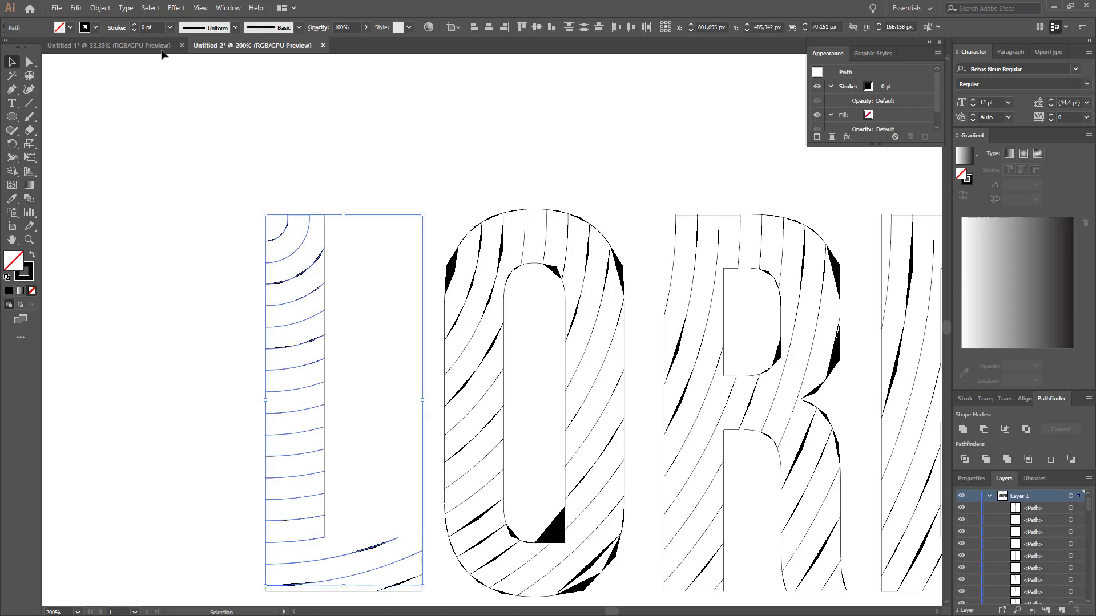
{"action": "key", "text": "Return"}
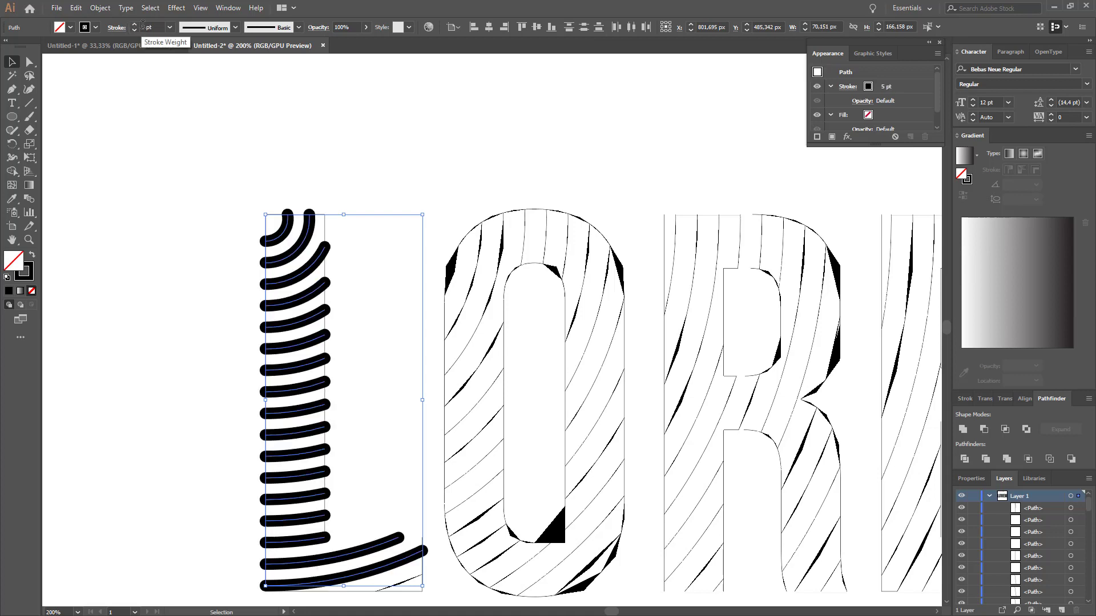
{"action": "key", "text": "Up"}
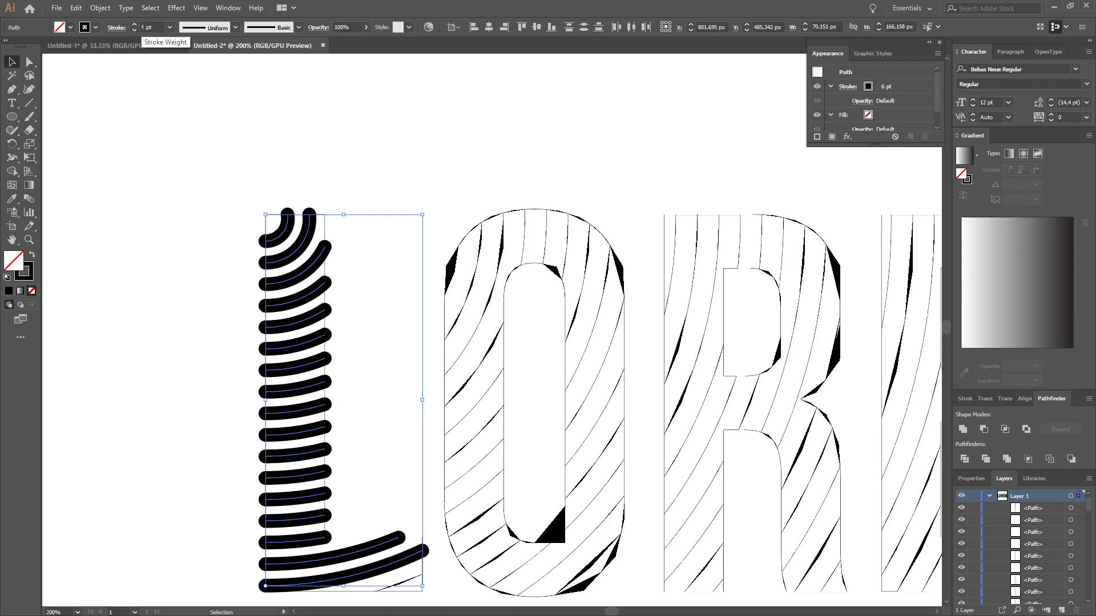
{"action": "key", "text": "Up"}
{"action": "key", "text": "Down"}
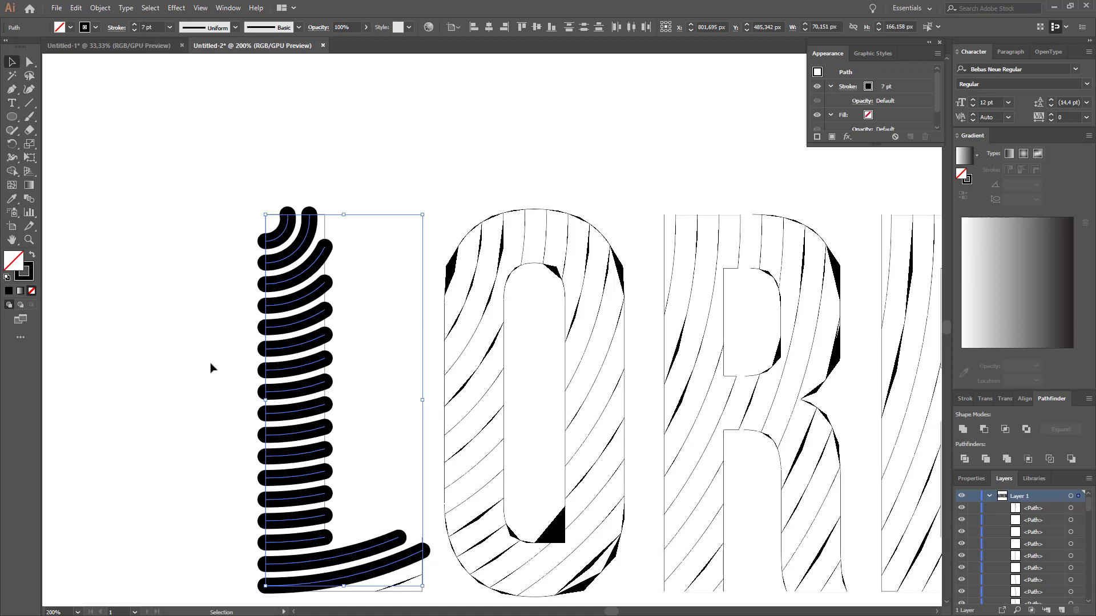
{"action": "left_click", "coordinate": [230, 461]}
{"action": "scroll", "coordinate": [237, 502], "scroll_direction": "down", "scroll_amount": 1}
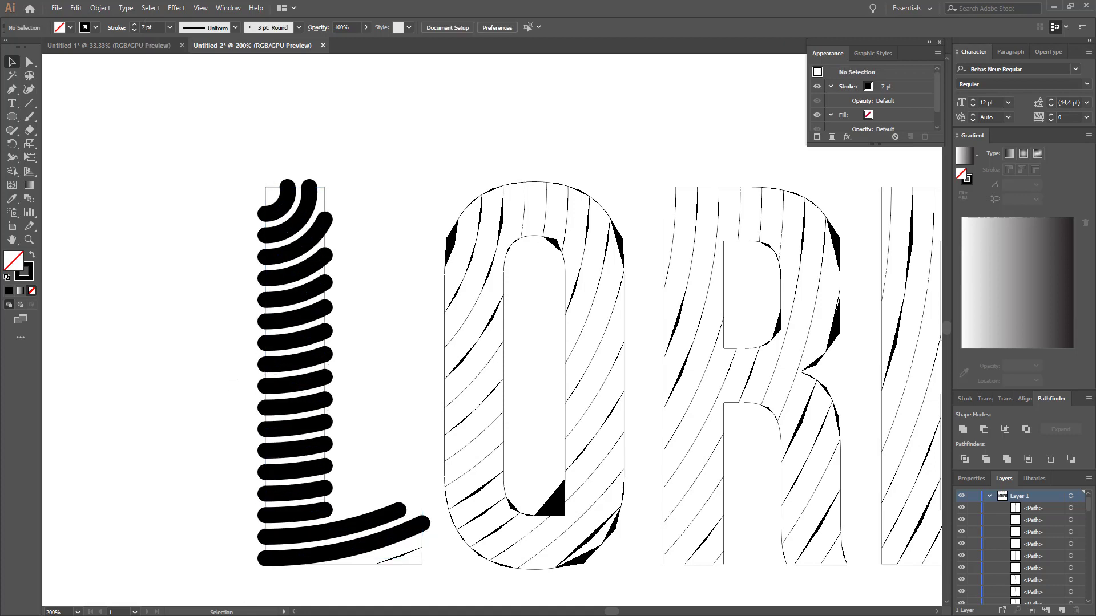
Copy the thick stroke of the L's lines onto the remaining sliver at the end of its foot with the Eyedropper
{"action": "left_click_drag", "start_coordinate": [612, 613], "coordinate": [611, 613]}
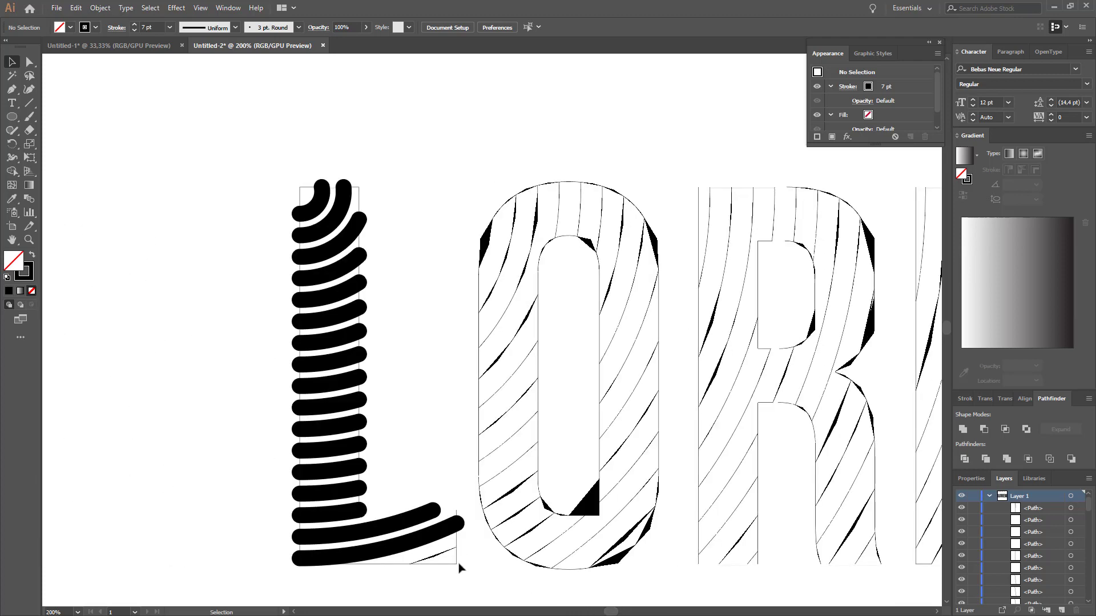
{"action": "left_click", "coordinate": [440, 552]}
{"action": "key", "text": "i"}
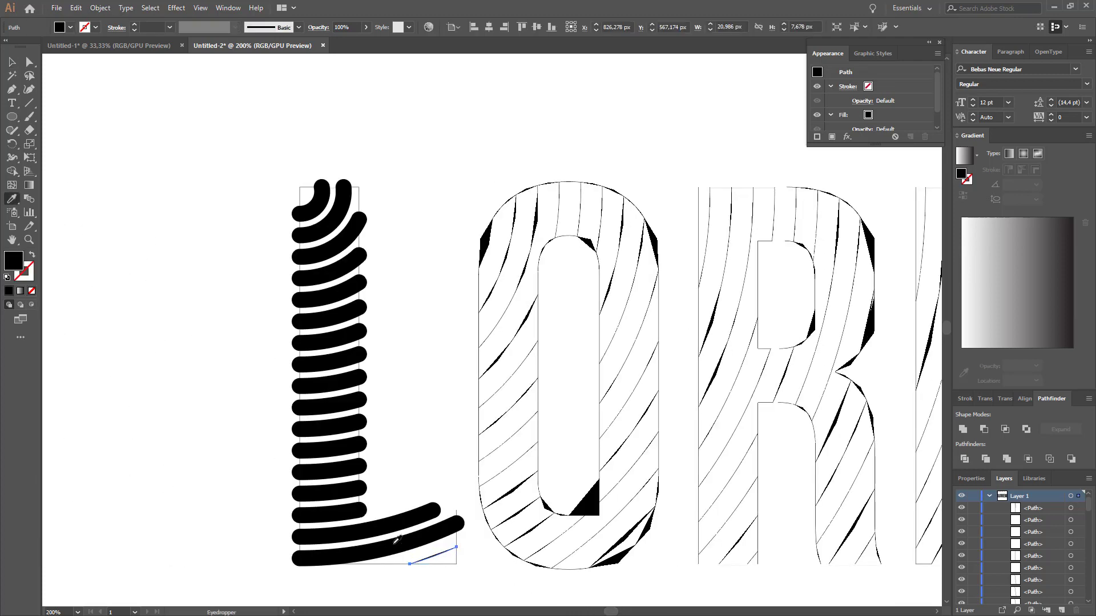
{"action": "left_click", "coordinate": [393, 543]}
{"action": "key", "text": "v"}
Copy the L's thick black stroke onto the curved lines across the top and both sides of the O with the Eyedropper
{"action": "left_click", "coordinate": [514, 521], "text": "shift"}
{"action": "key", "text": "i"}
{"action": "left_click", "coordinate": [448, 528]}
{"action": "key", "text": "v"}
{"action": "key", "text": "i"}
{"action": "left_click", "coordinate": [520, 512]}
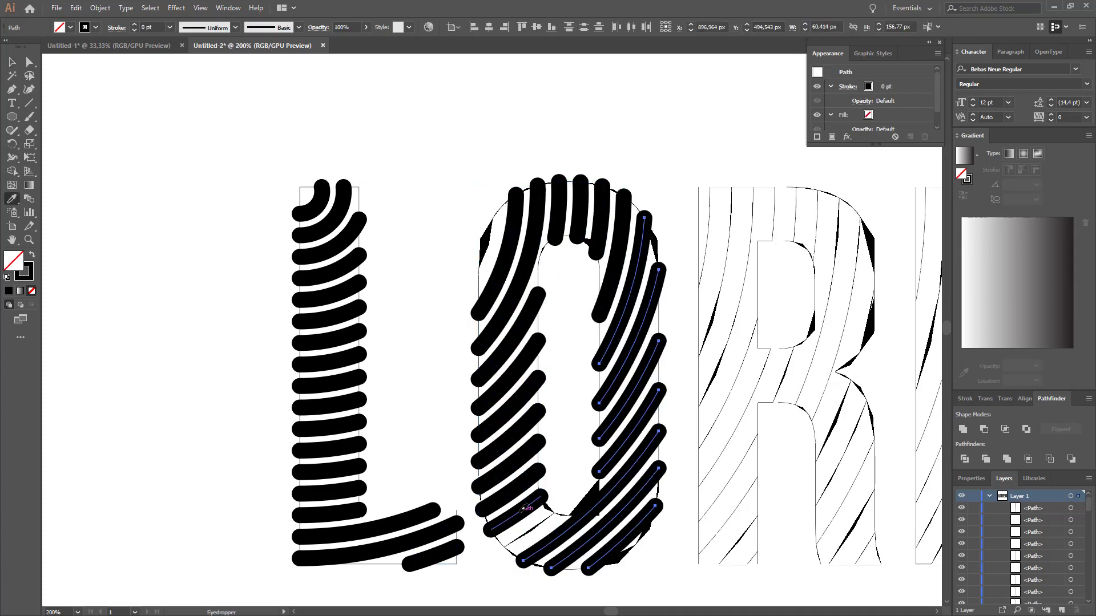
Apply the same thick stroke to the remaining thin lines at the O's lower curve and upper-left edge
{"action": "key", "text": "v"}
{"action": "left_click", "coordinate": [528, 532]}
{"action": "key", "text": "i"}
{"action": "scroll", "coordinate": [520, 503], "scroll_direction": "right", "scroll_amount": 5}
{"action": "key", "text": "v"}
{"action": "left_click", "coordinate": [214, 244]}
{"action": "key", "text": "i"}
Copy the thick stroke onto all the curved line segments in the R's stem, bowl and leg
{"action": "left_click", "coordinate": [428, 420]}
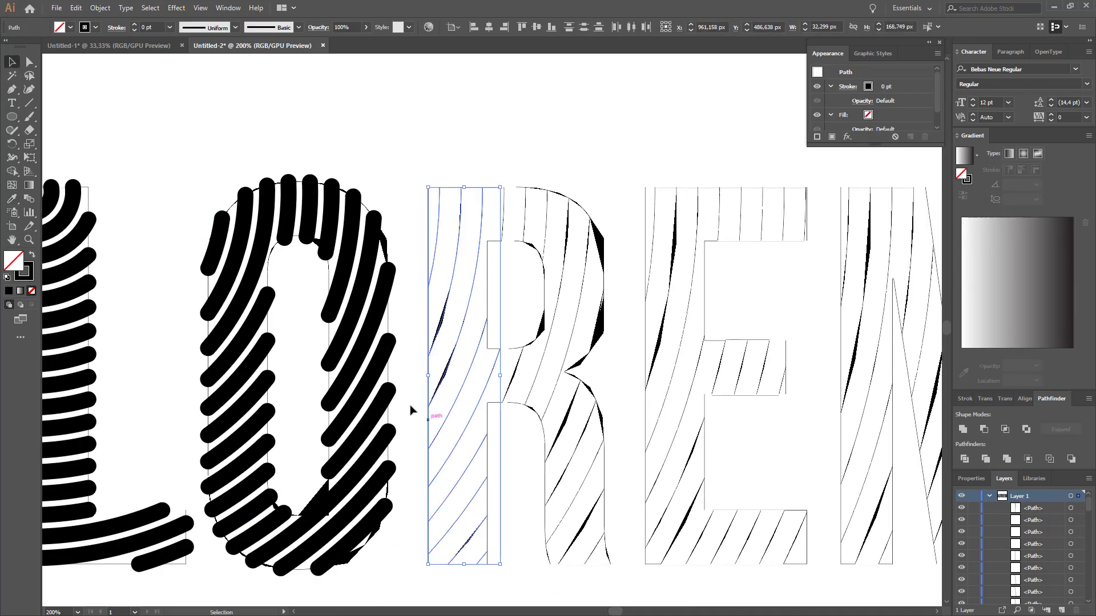
{"action": "key", "text": "i"}
{"action": "left_click", "coordinate": [391, 393]}
{"action": "key", "text": "v"}
{"action": "left_click", "coordinate": [564, 417]}
{"action": "key", "text": "i"}
{"action": "left_click", "coordinate": [492, 372]}
{"action": "key", "text": "v"}
{"action": "left_click", "coordinate": [530, 389]}
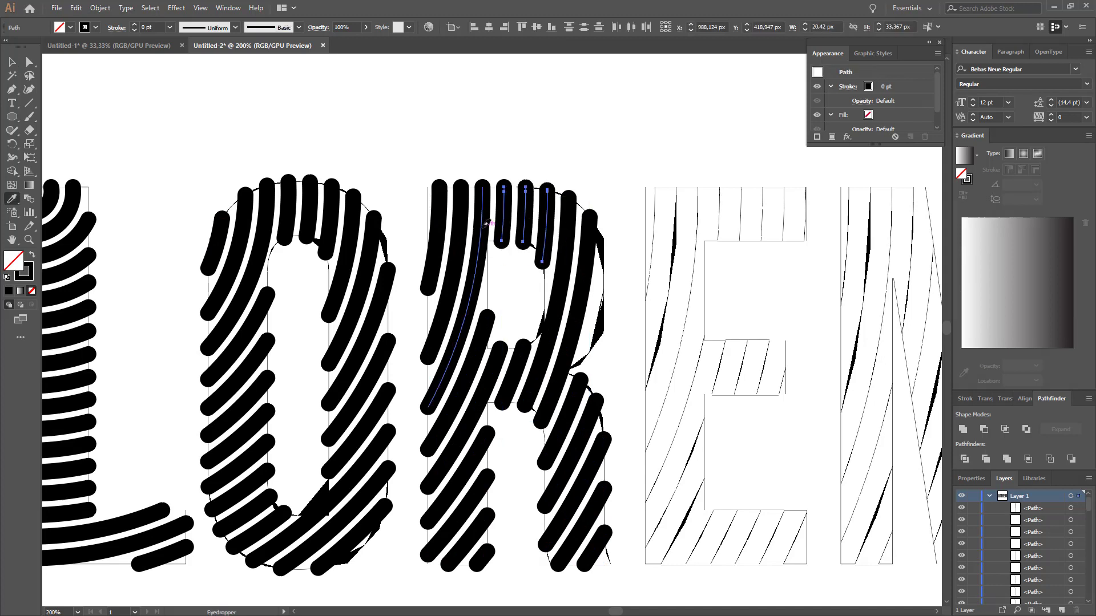
{"action": "left_click", "coordinate": [598, 320], "text": "ctrl"}
{"action": "left_click", "coordinate": [565, 322]}
Copy the thick stroke onto the curved lines in the E's stem and its upper, middle and lower arms
{"action": "scroll", "coordinate": [513, 274], "scroll_direction": "right", "scroll_amount": 5}
{"action": "left_click", "coordinate": [355, 228], "text": "ctrl"}
{"action": "left_click", "coordinate": [175, 285]}
{"action": "left_click", "coordinate": [279, 518], "text": "ctrl"}
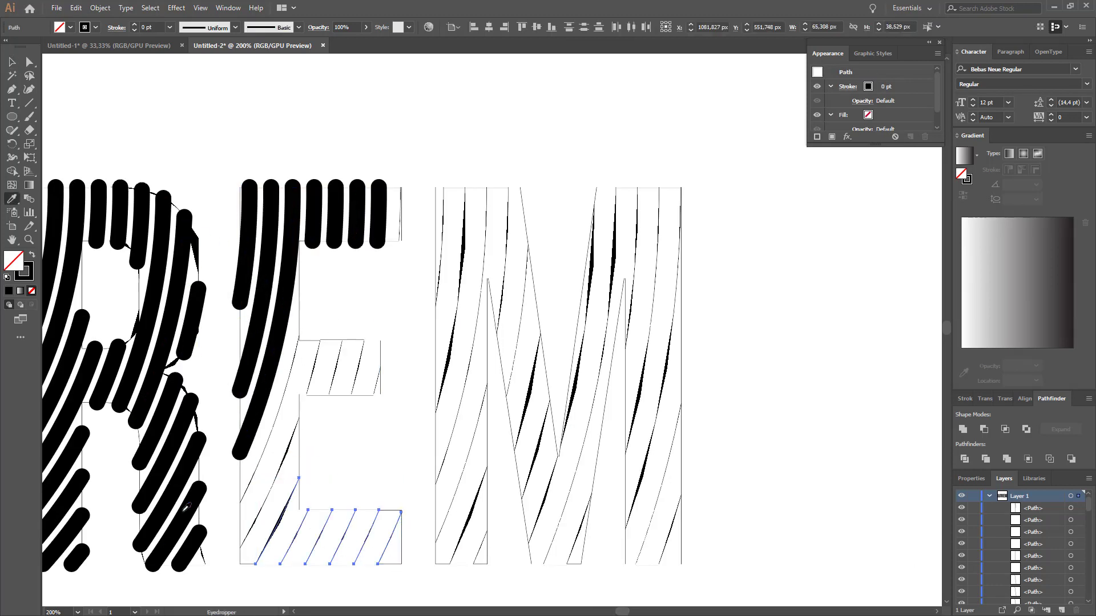
{"action": "left_click", "coordinate": [186, 508]}
{"action": "left_click", "coordinate": [278, 469], "text": "ctrl"}
{"action": "left_click", "coordinate": [291, 531]}
{"action": "left_click", "coordinate": [379, 389], "text": "ctrl"}
{"action": "left_click", "coordinate": [378, 391], "text": "ctrl"}
{"action": "left_click", "coordinate": [389, 528]}
Copy the thick stroke onto the line segments in the M's left stem and along its inner diagonals
{"action": "left_click", "coordinate": [487, 555], "text": "ctrl"}
{"action": "left_click", "coordinate": [378, 388]}
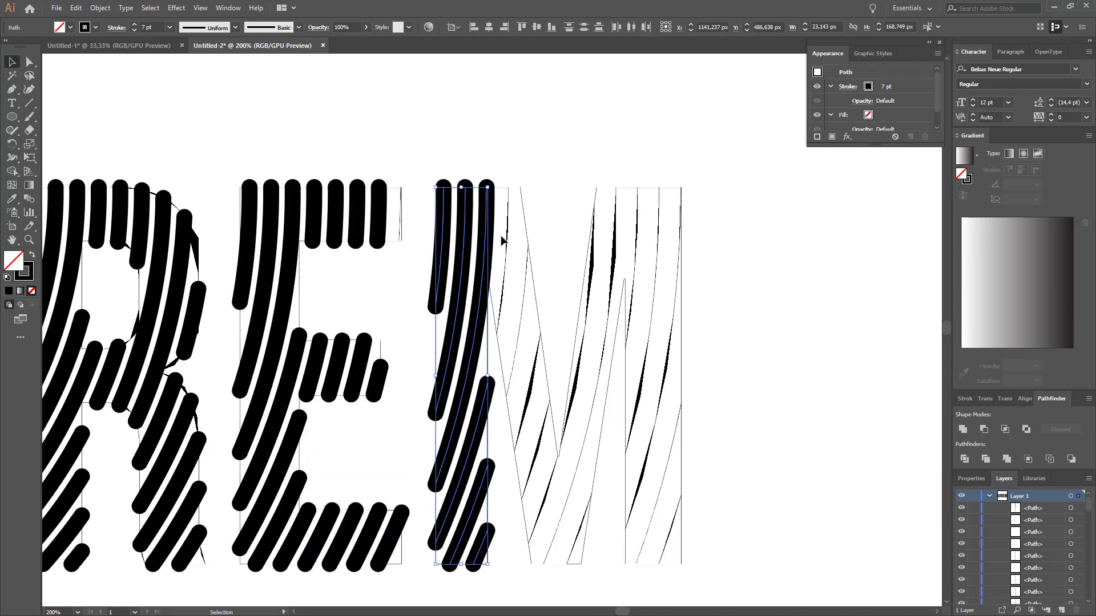
{"action": "left_click", "coordinate": [507, 247], "text": "ctrl"}
{"action": "left_click", "coordinate": [480, 314]}
{"action": "left_click", "coordinate": [532, 376], "text": "ctrl"}
{"action": "left_click", "coordinate": [480, 507]}
{"action": "left_click", "coordinate": [569, 539], "text": "ctrl"}
{"action": "left_click", "coordinate": [573, 543], "text": "ctrl"}
{"action": "left_click", "coordinate": [534, 525]}
Delete the stray thickened outline fragment on the M's left diagonal and give the thin lines on its right side the thick stroke
{"action": "left_click", "coordinate": [520, 470], "text": "ctrl"}
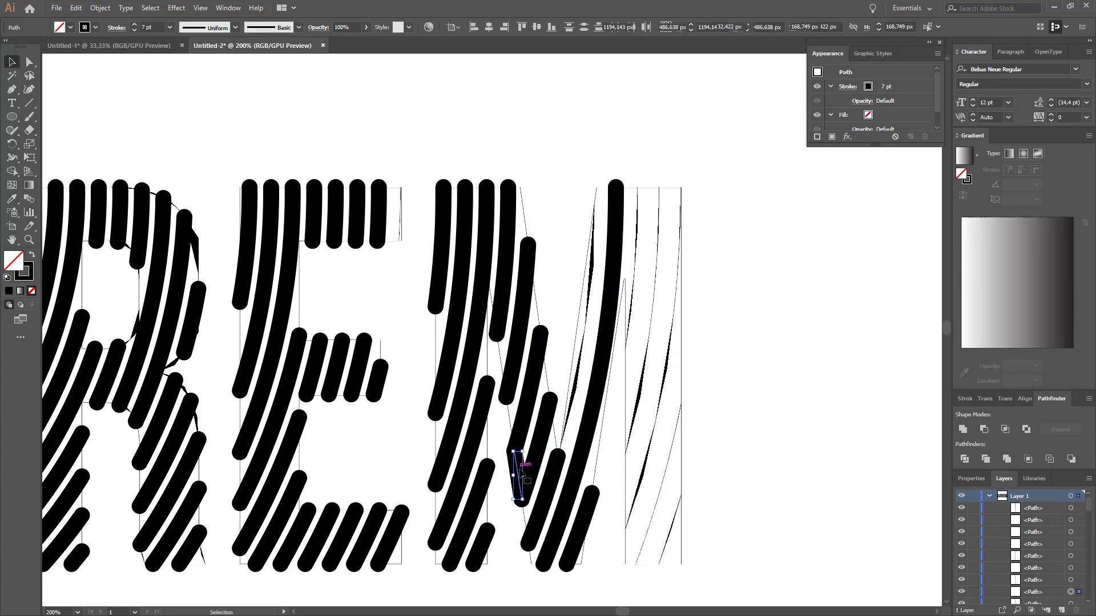
{"action": "key", "text": "Delete"}
{"action": "left_click", "coordinate": [587, 322], "text": "ctrl"}
{"action": "left_click", "coordinate": [531, 386]}
{"action": "left_click", "coordinate": [635, 244], "text": "ctrl"}
{"action": "left_click", "coordinate": [552, 481]}
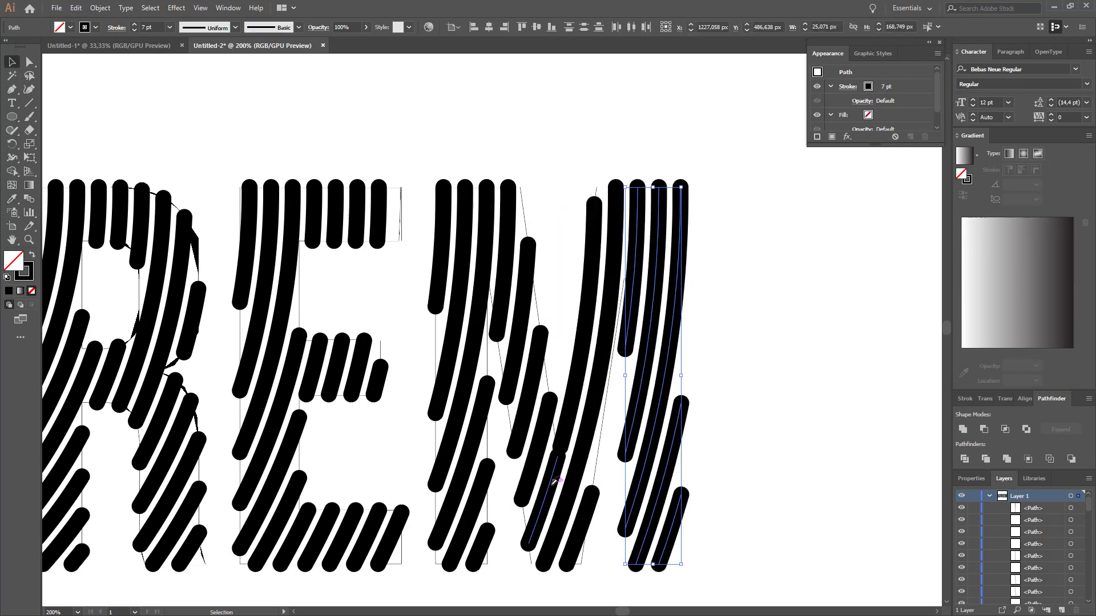
{"action": "left_click", "coordinate": [534, 152]}
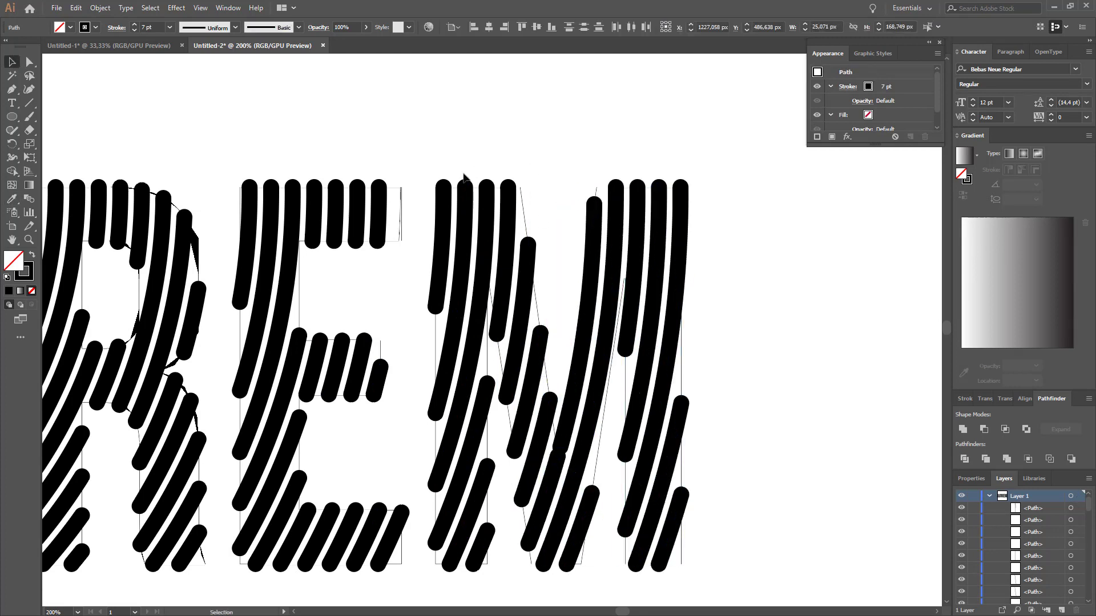
Copy the 7 pt stroke from the neighbouring line onto the thin line at the end of the E's upper arm
{"action": "left_click", "coordinate": [398, 236]}
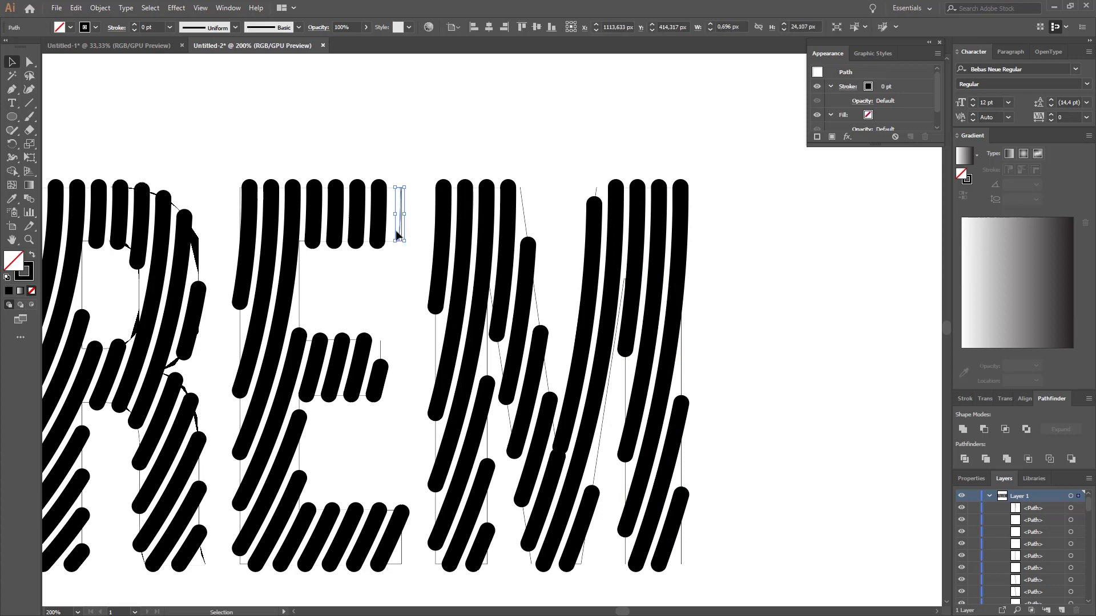
{"action": "left_click", "coordinate": [12, 201]}
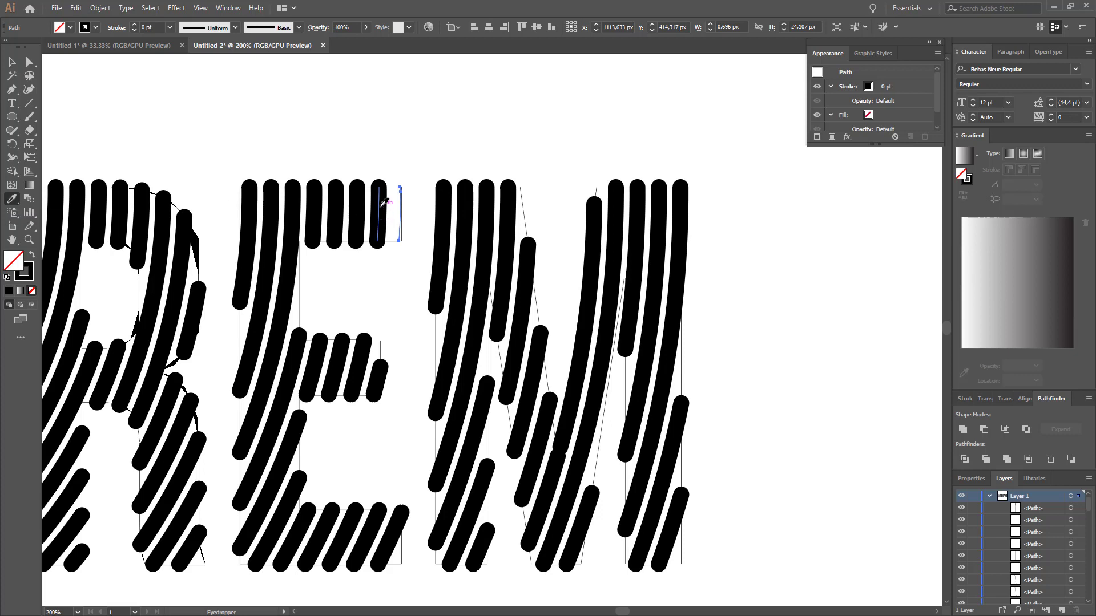
{"action": "left_click", "coordinate": [383, 203]}
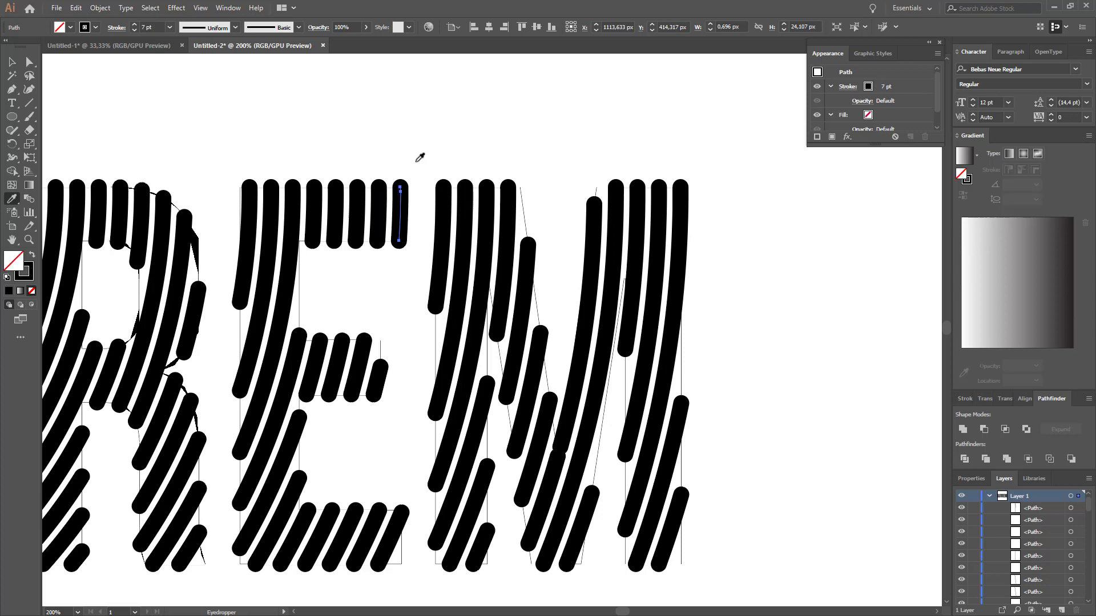
{"action": "key", "text": "v"}
{"action": "left_click", "coordinate": [393, 166]}
{"action": "left_click_drag", "start_coordinate": [320, 156], "coordinate": [386, 158]}
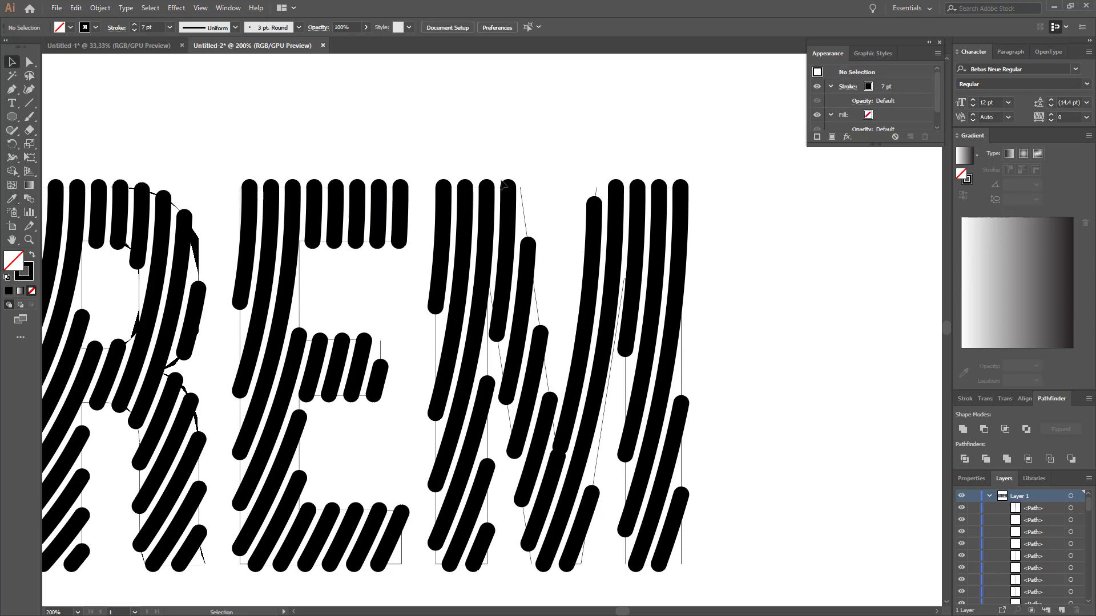
Select all thin 0 pt letter outlines through one of the M's outline paths using Select Similar Objects, and delete them
{"action": "left_click", "coordinate": [523, 214]}
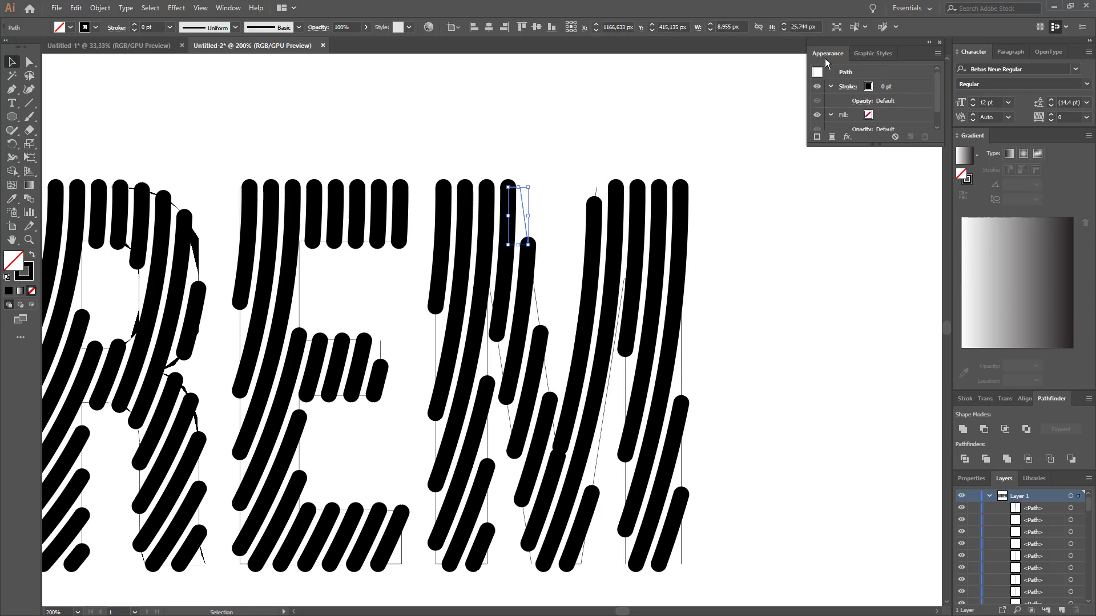
{"action": "left_click", "coordinate": [850, 26]}
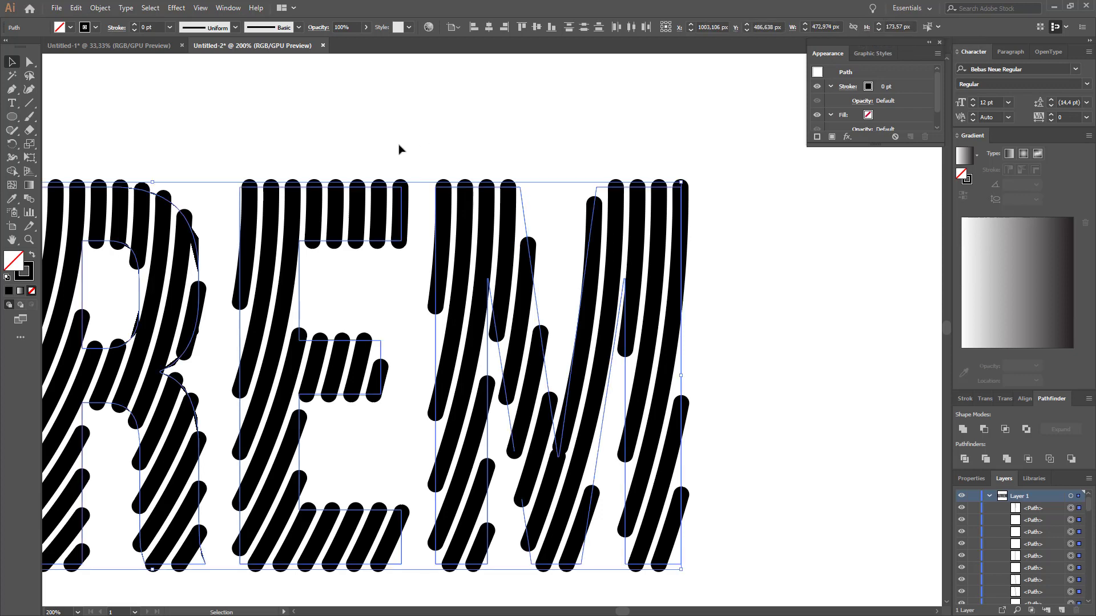
{"action": "left_click", "coordinate": [383, 164]}
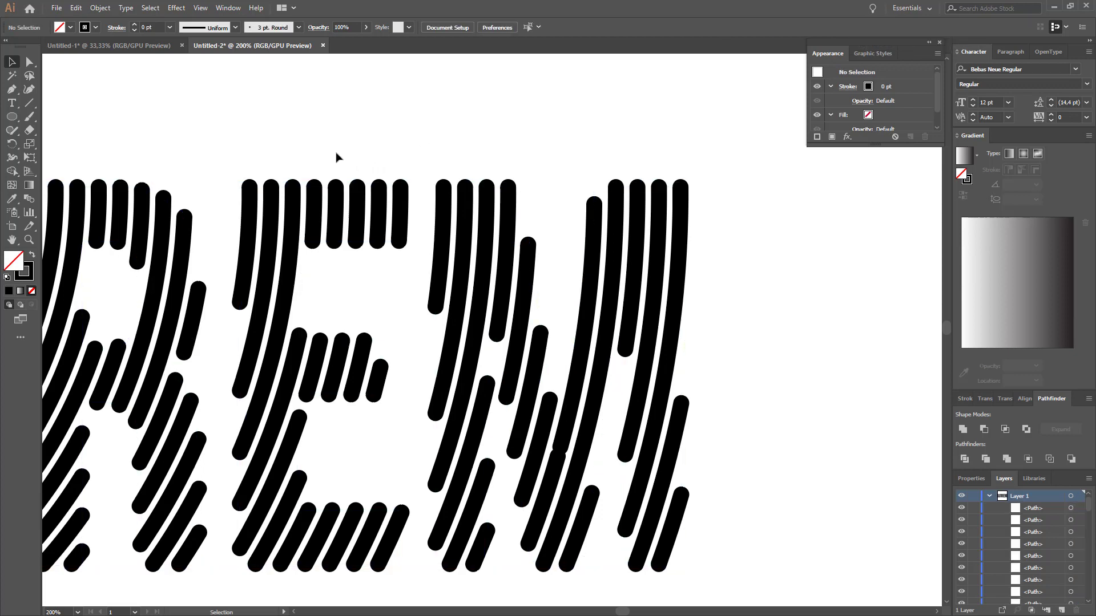
Select the entire LOREM artwork and recolour its strokes, trying bright green and settling on yellow
{"action": "scroll", "coordinate": [301, 157], "scroll_direction": "down", "scroll_amount": 3}
{"action": "scroll", "coordinate": [271, 174], "scroll_direction": "up", "scroll_amount": 5}
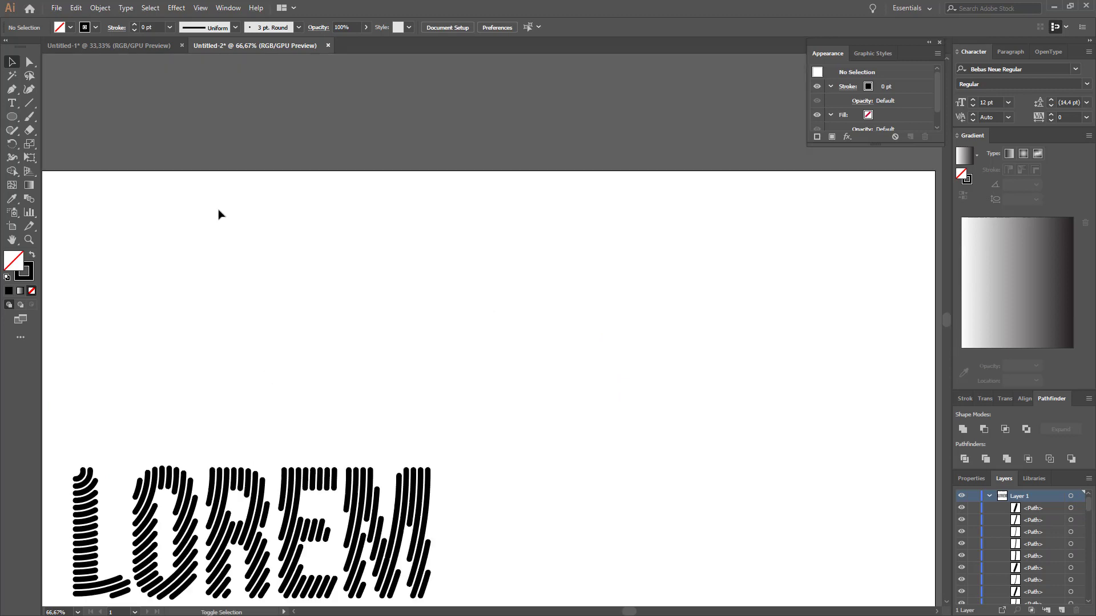
{"action": "scroll", "coordinate": [218, 215], "scroll_direction": "down", "scroll_amount": 4}
{"action": "scroll", "coordinate": [223, 266], "scroll_direction": "up", "scroll_amount": 1}
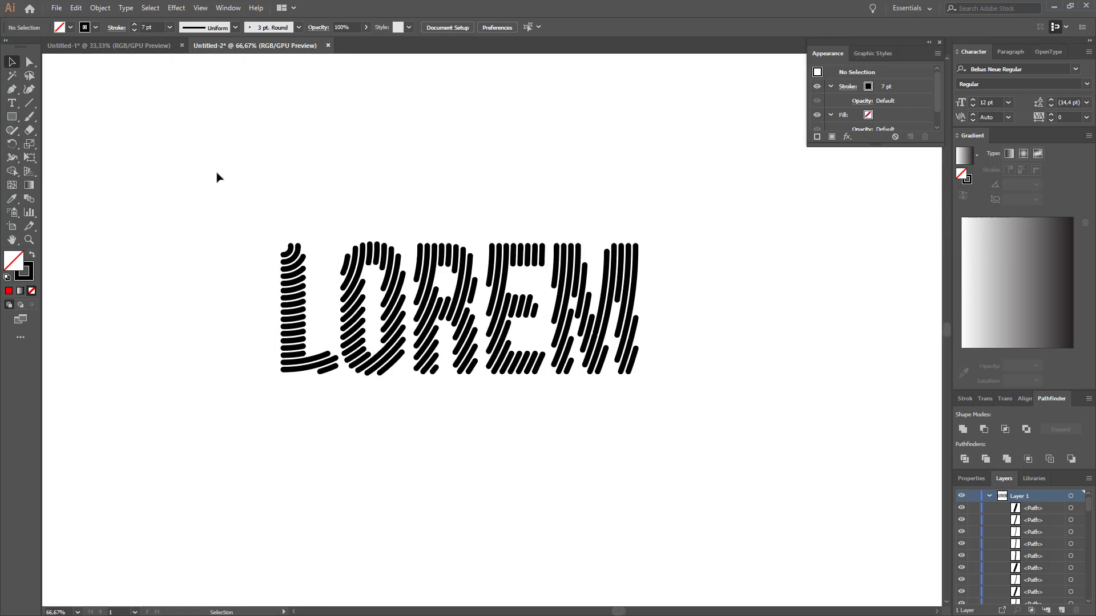
{"action": "left_click_drag", "start_coordinate": [217, 177], "coordinate": [608, 416]}
{"action": "left_click", "coordinate": [95, 28]}
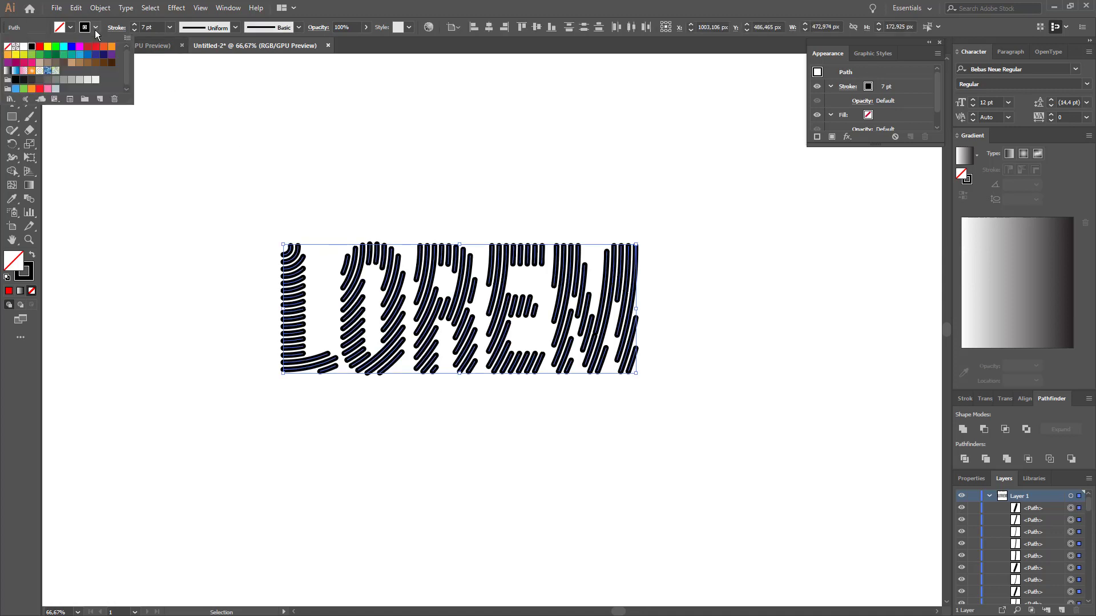
{"action": "left_click", "coordinate": [55, 48]}
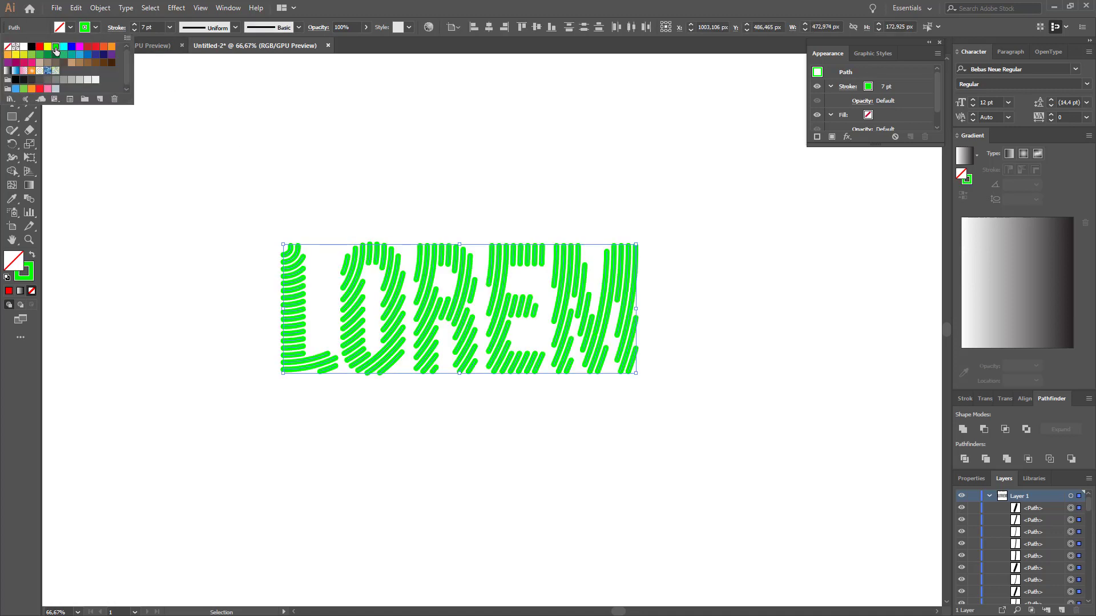
{"action": "left_click", "coordinate": [48, 47]}
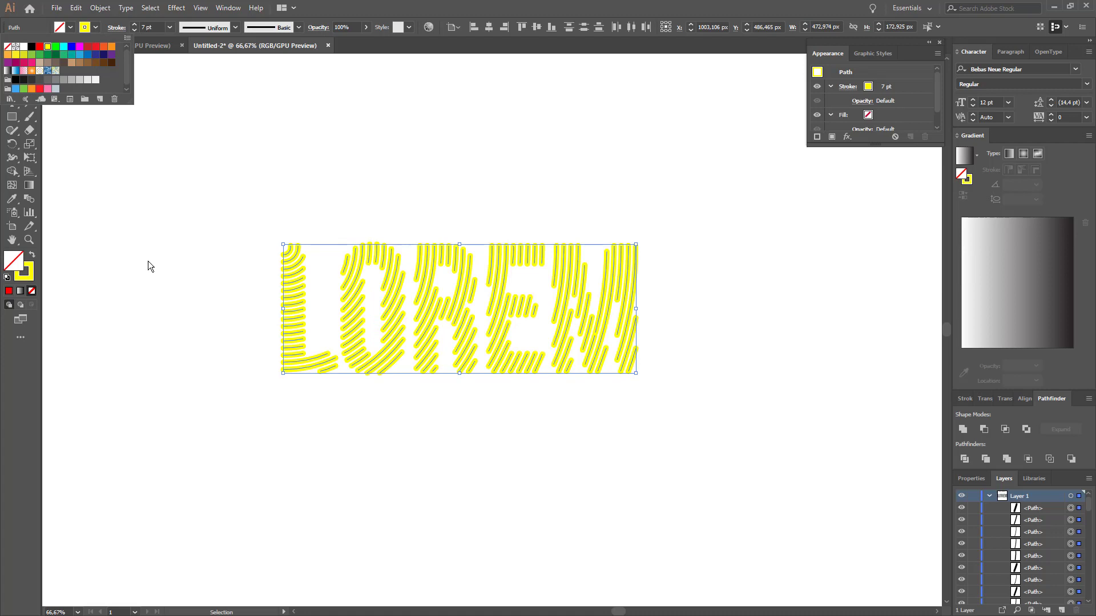
{"action": "left_click", "coordinate": [366, 3]}
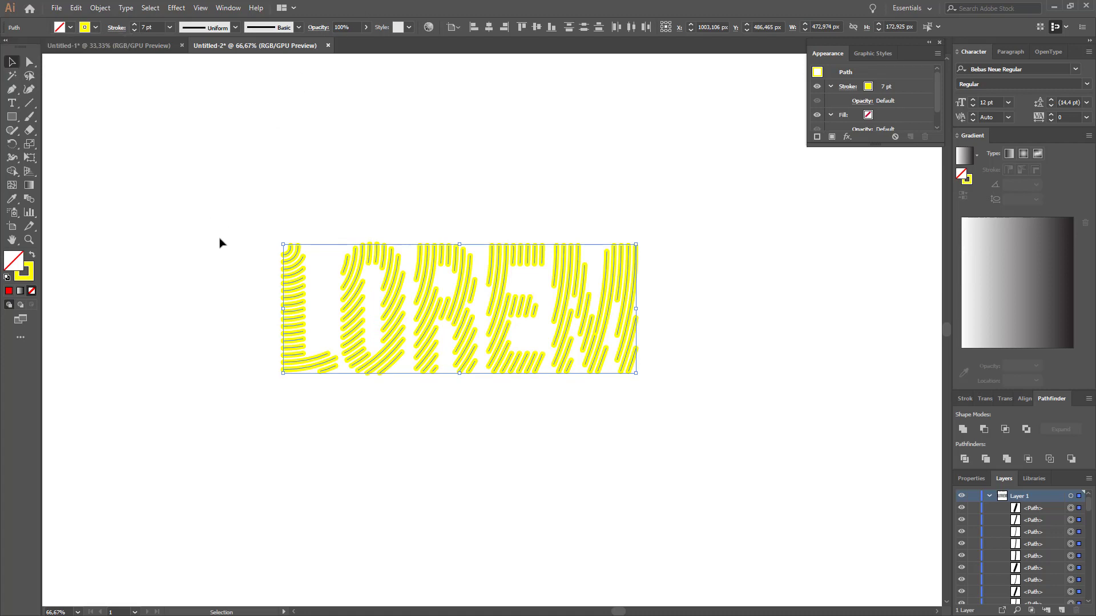